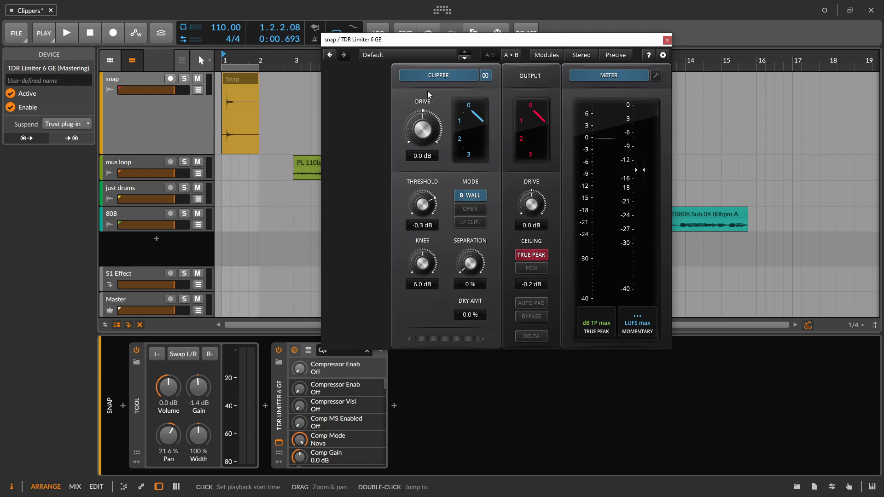
Turn off the Clipper module in TDR Limiter 6 GE and play the Snap clip to check its peak level.
left_click_drag(453, 42, 438, 26)
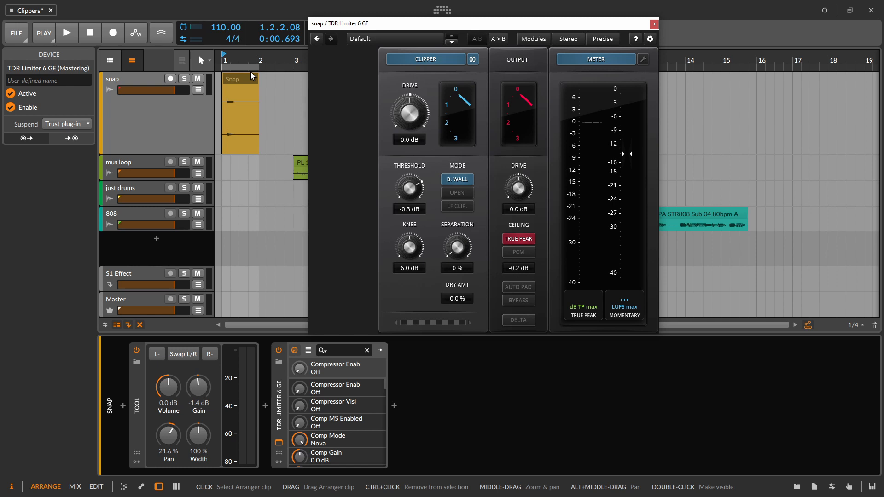
left_click(242, 79)
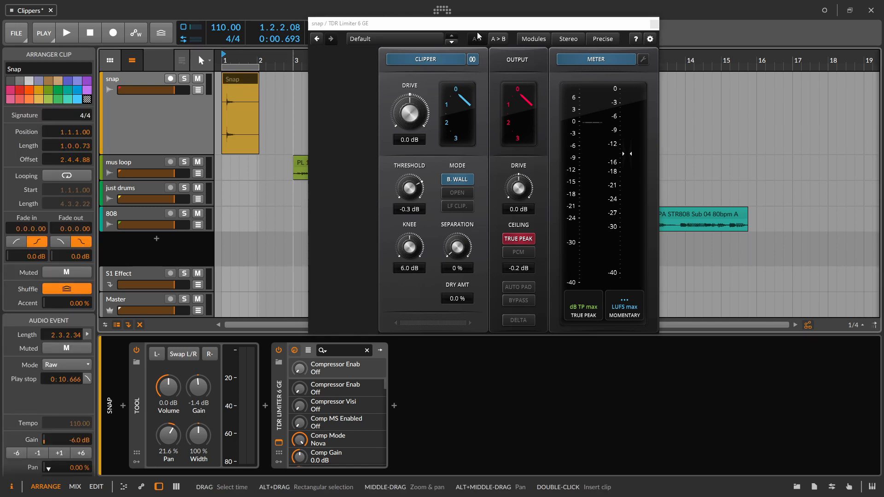
left_click(439, 62)
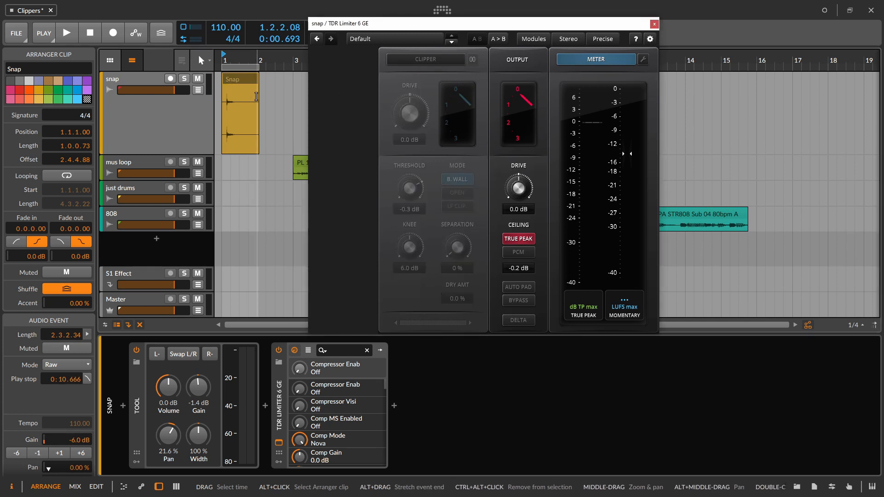
key("space")
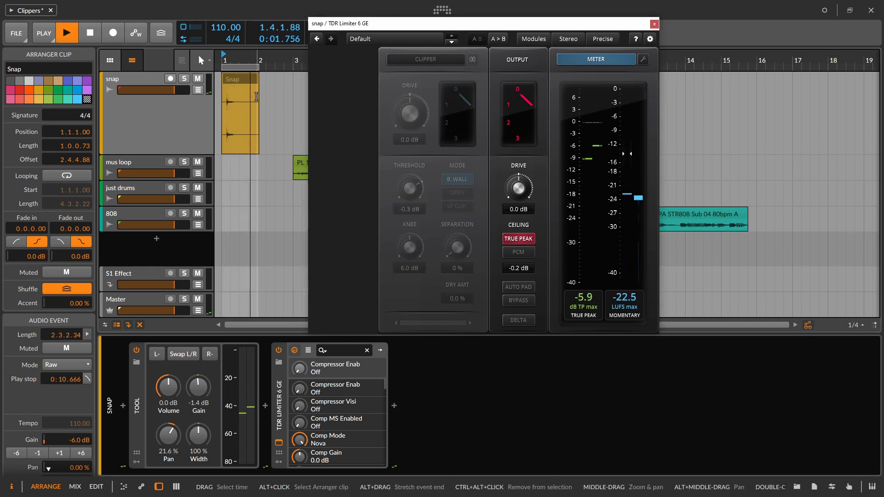
key("space")
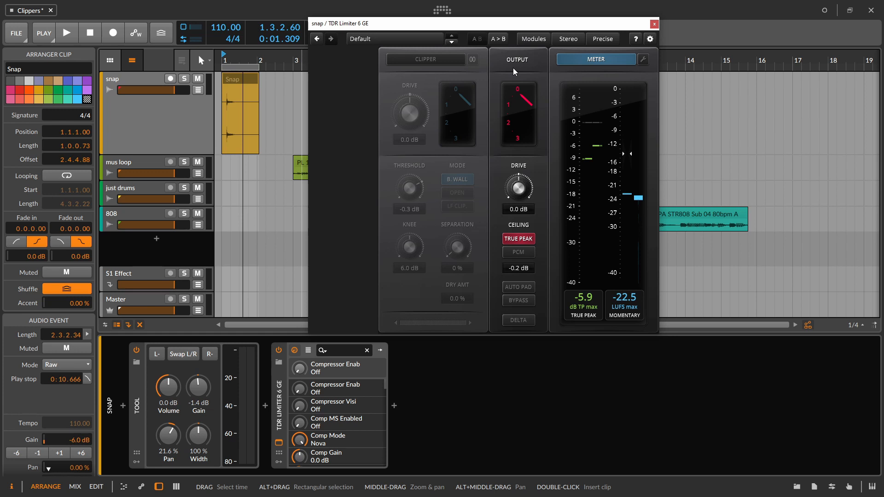
Set the output ceiling to -6.0 dB and raise the output drive to 15.0 dB while the snap loop plays.
left_click_drag(512, 270, 513, 284)
left_click_drag(511, 355, 515, 398)
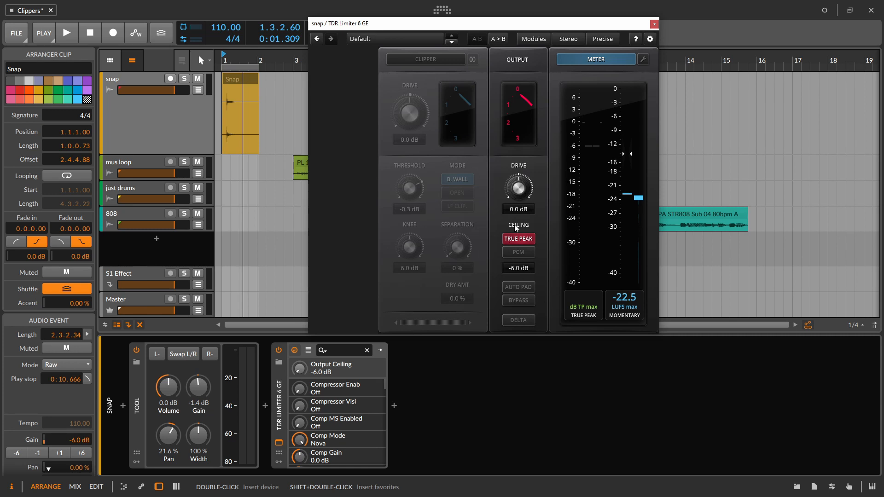
key("space")
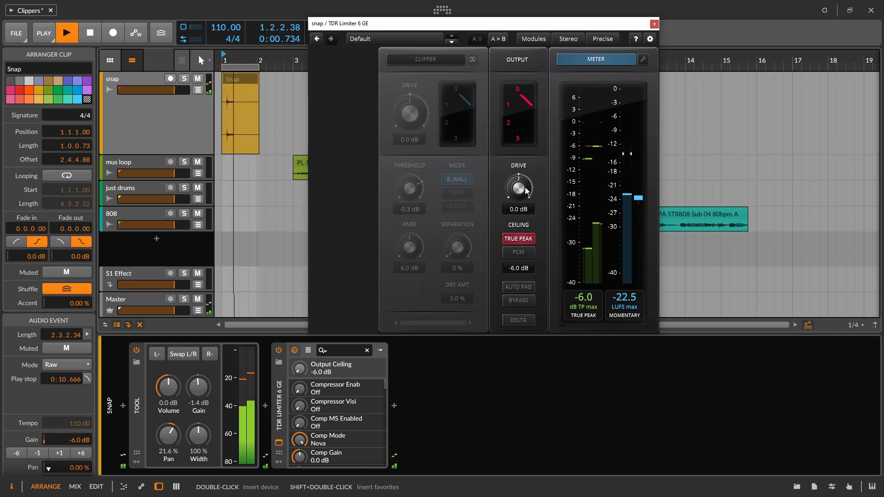
left_click(522, 191)
left_click_drag(522, 191, 514, 84)
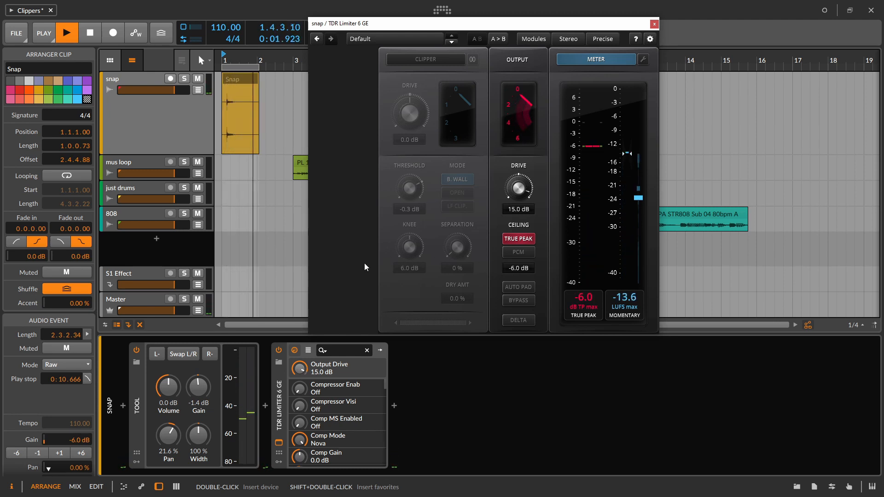
Toggle the limiter's bypass on and off during playback to compare the driven snap with the original, and stop playback.
left_click(524, 301)
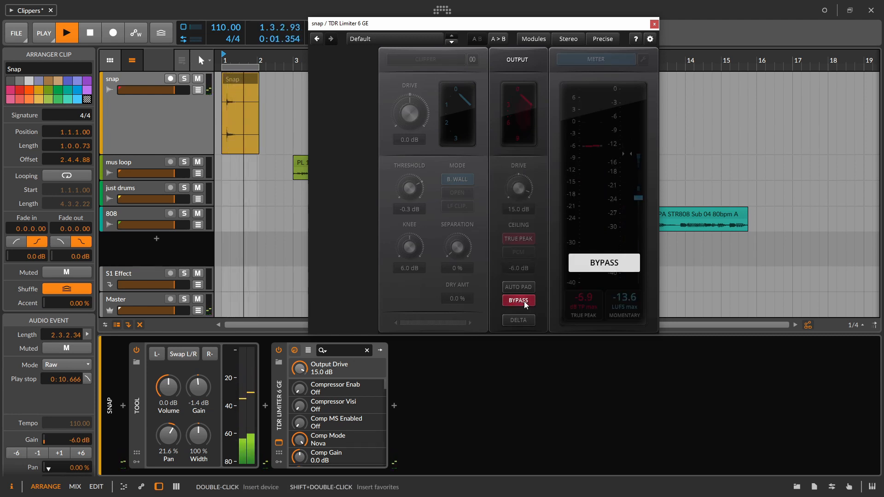
left_click(524, 301)
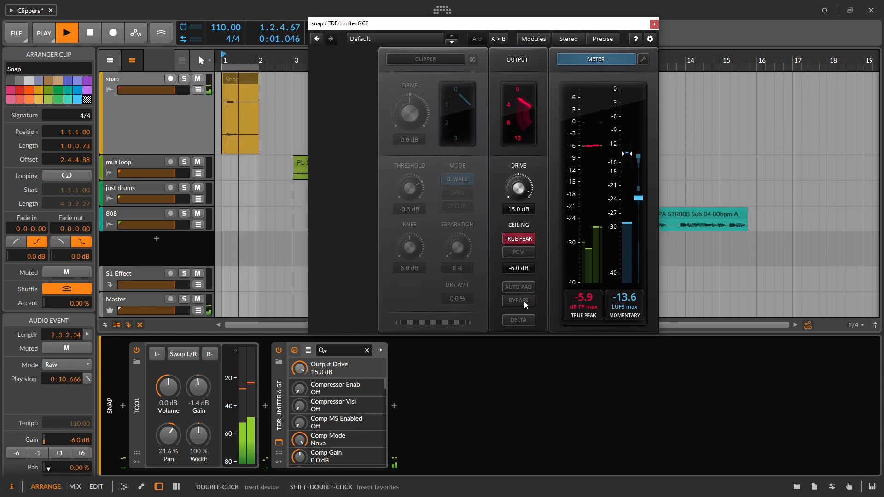
left_click(524, 301)
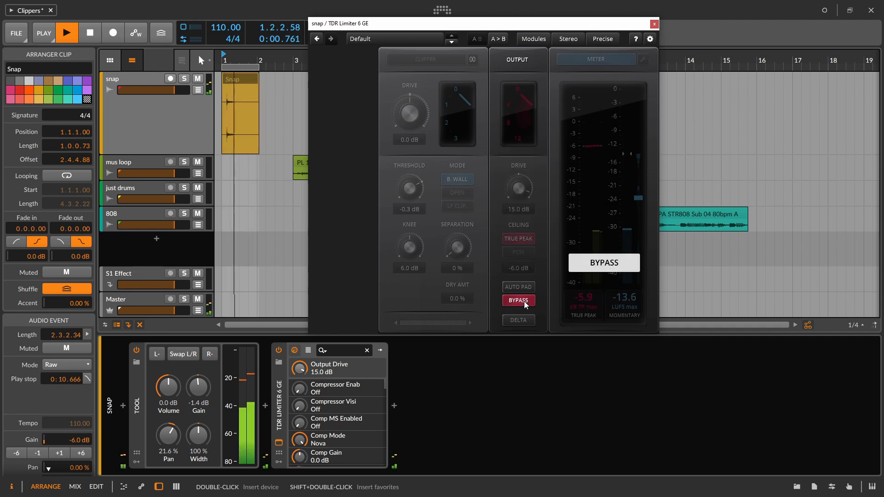
left_click(524, 301)
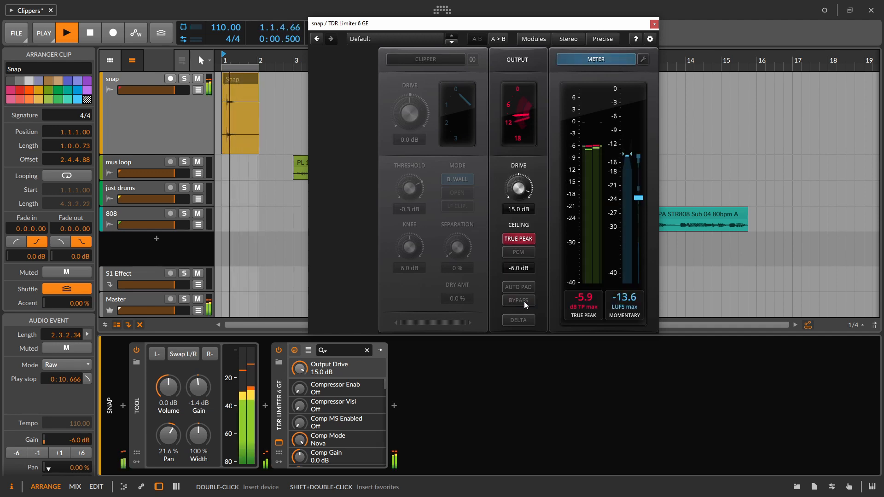
key("space")
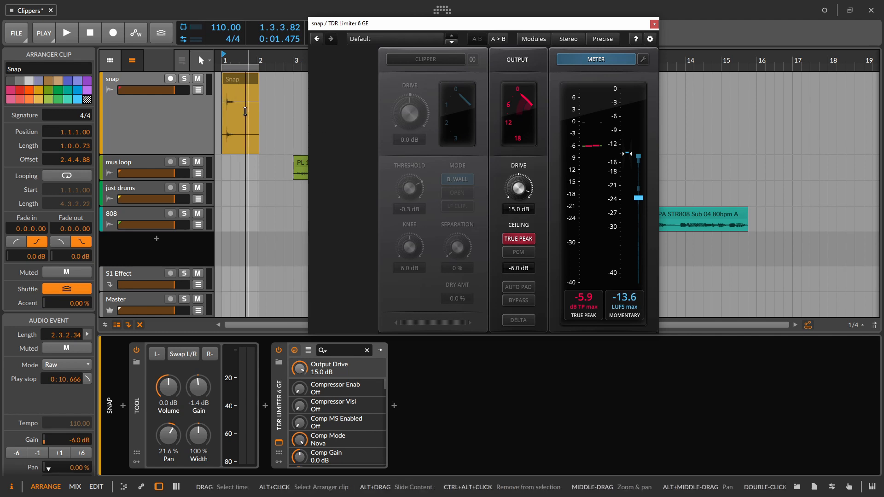
Select the snap track and set the limiter's output drive and ceiling both to 0.0 dB.
left_click(156, 85)
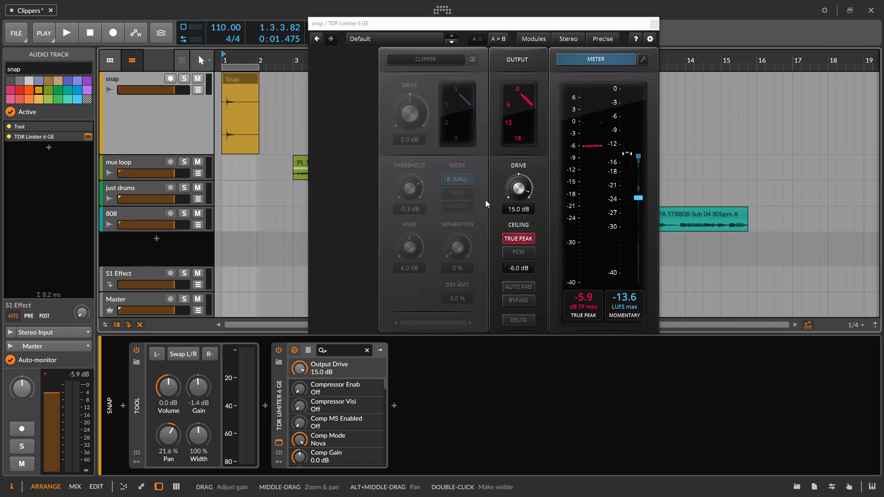
left_click_drag(519, 189, 517, 255)
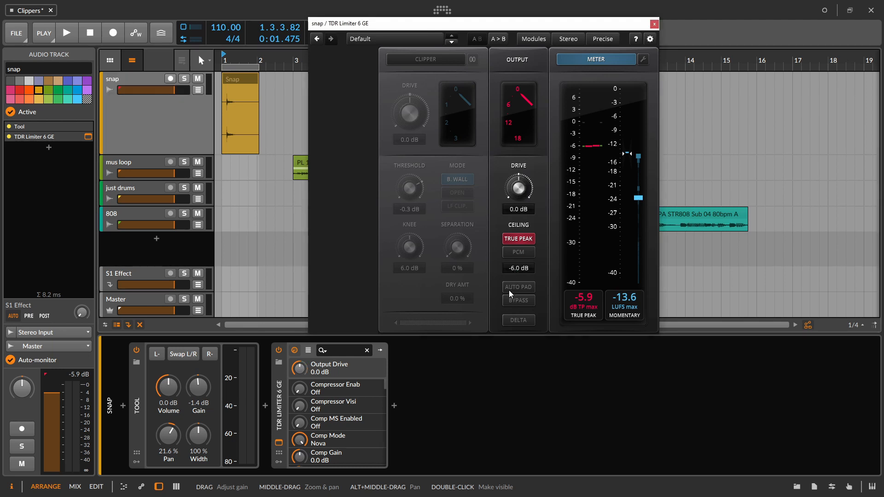
left_click_drag(518, 268, 522, 145)
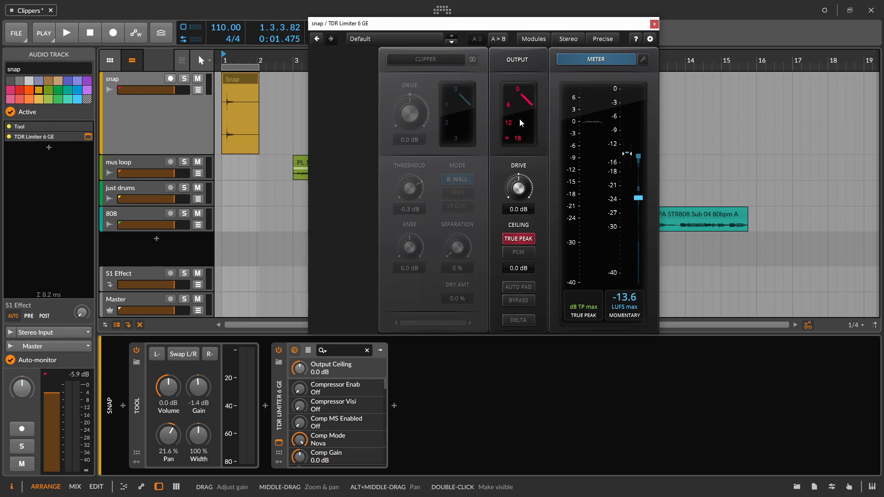
Turn on the Clipper module and briefly switch its channel mode to show the width controls before restoring it.
left_click(445, 62)
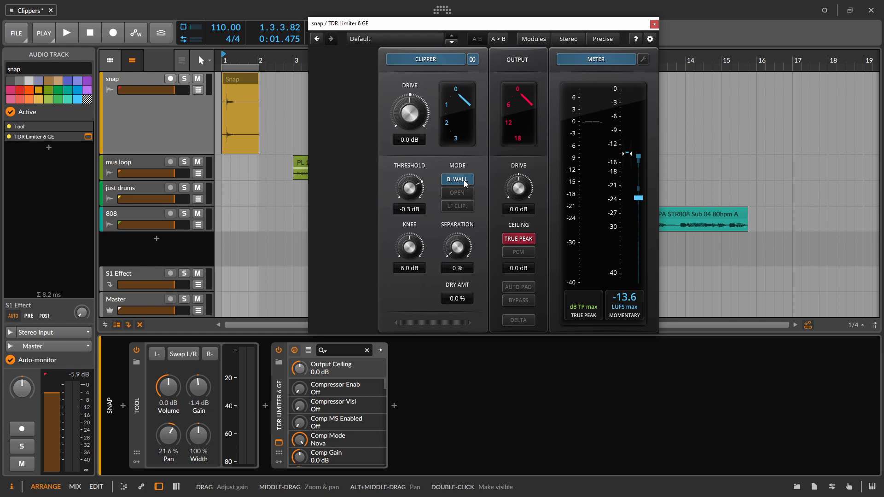
left_click(473, 59)
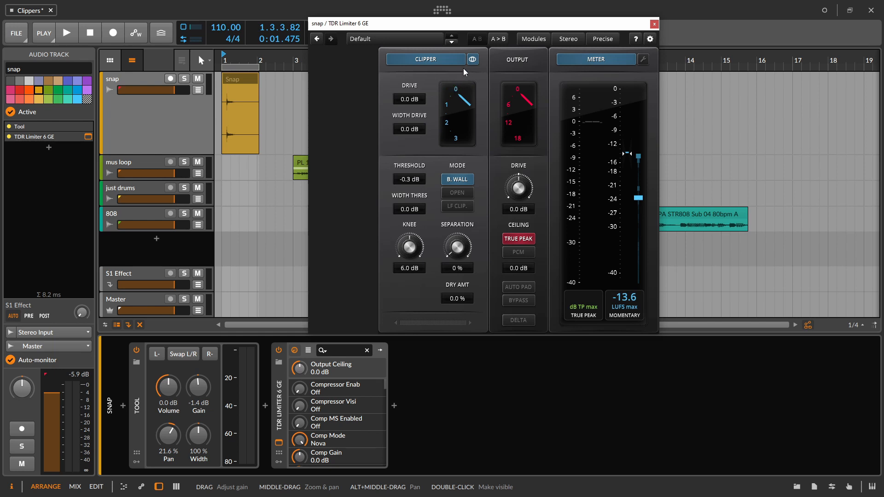
left_click(473, 59)
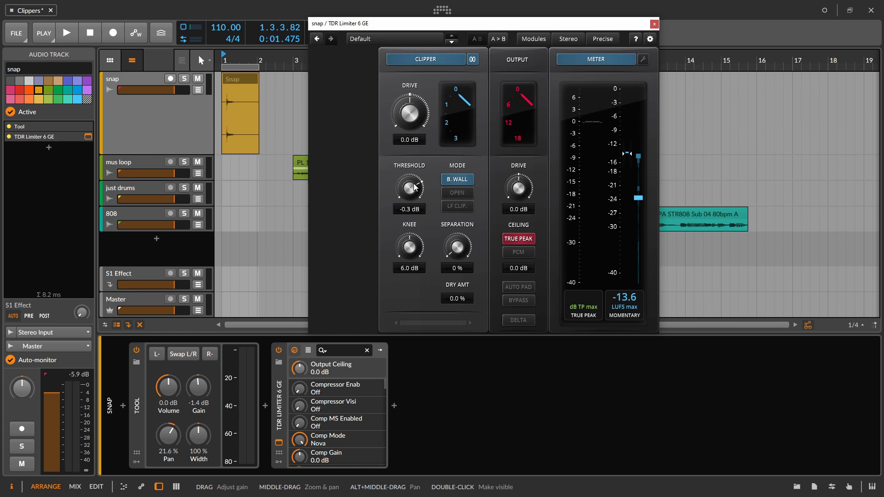
Set the clipper threshold to -6.0 dB and its drive to 4.0 dB, auditioning the snap loop.
left_click_drag(416, 187, 408, 227)
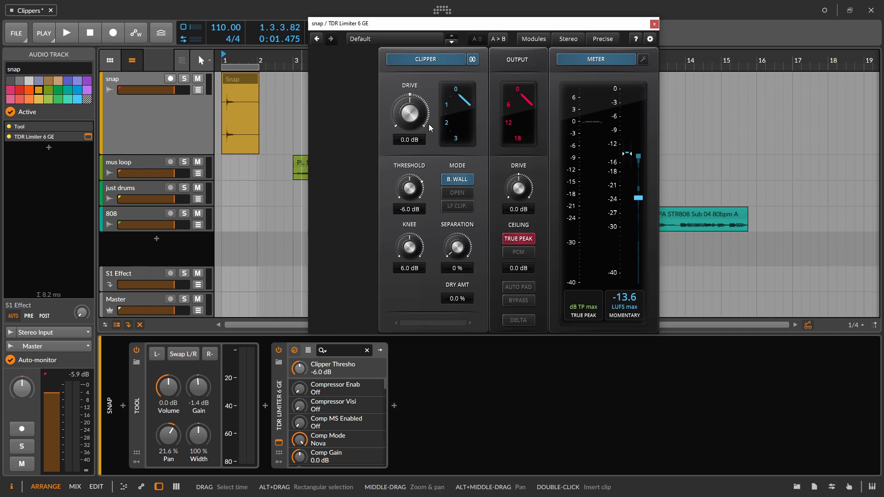
key("space")
left_click_drag(429, 123, 416, 79)
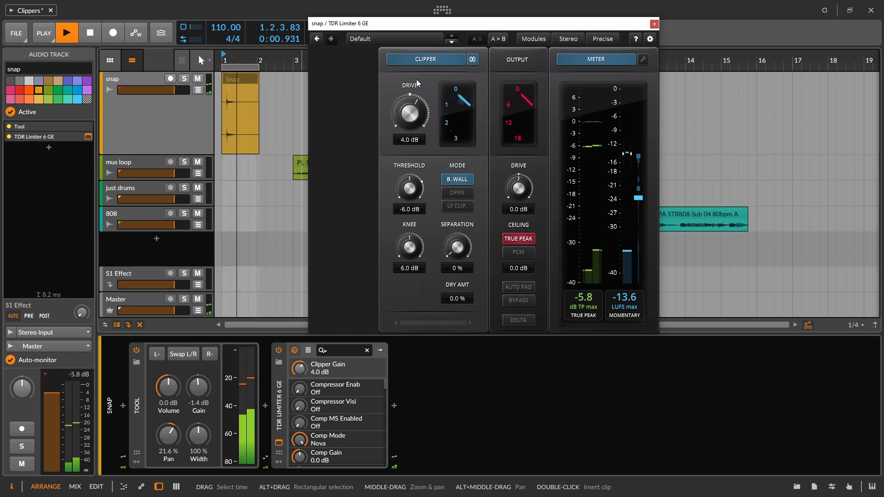
key("space")
key("space")
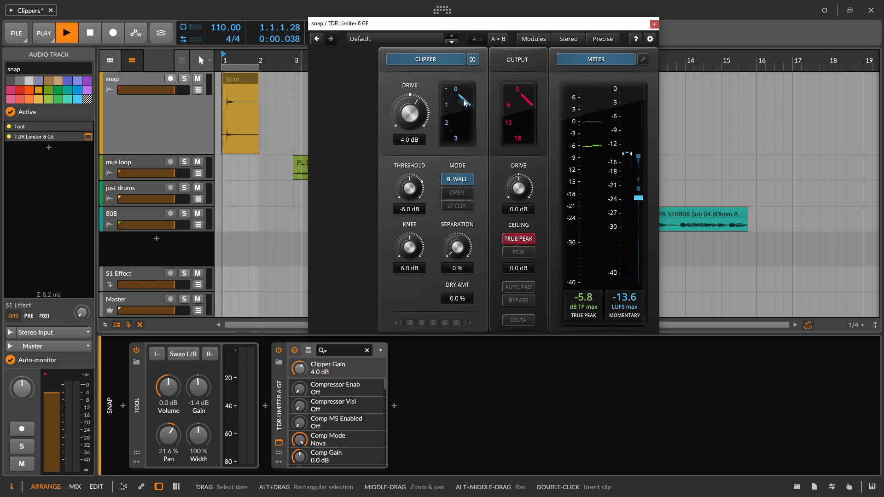
key("space")
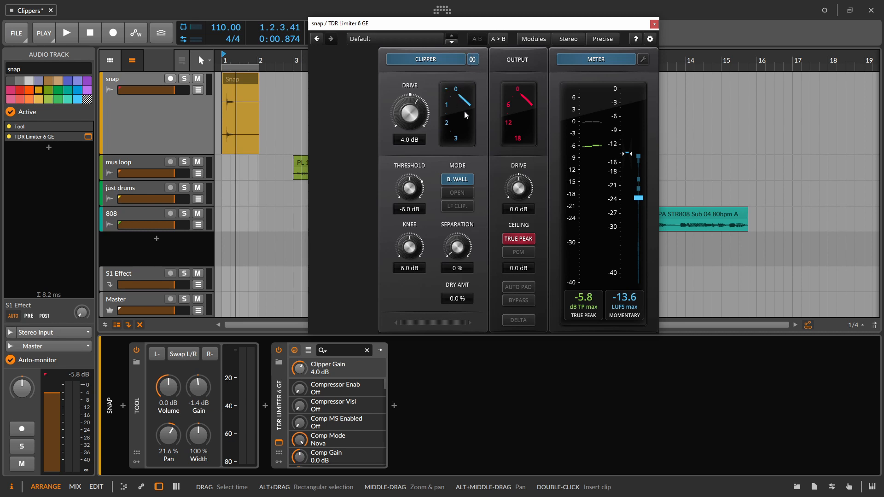
Raise the clipper drive to 7.0 dB and on to 10.0 dB while the snap loop plays.
key("space")
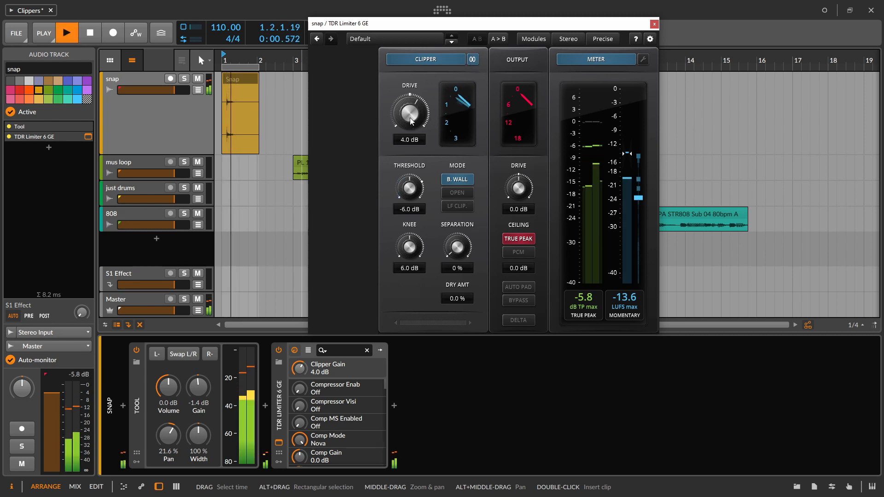
left_click_drag(410, 112, 407, 95)
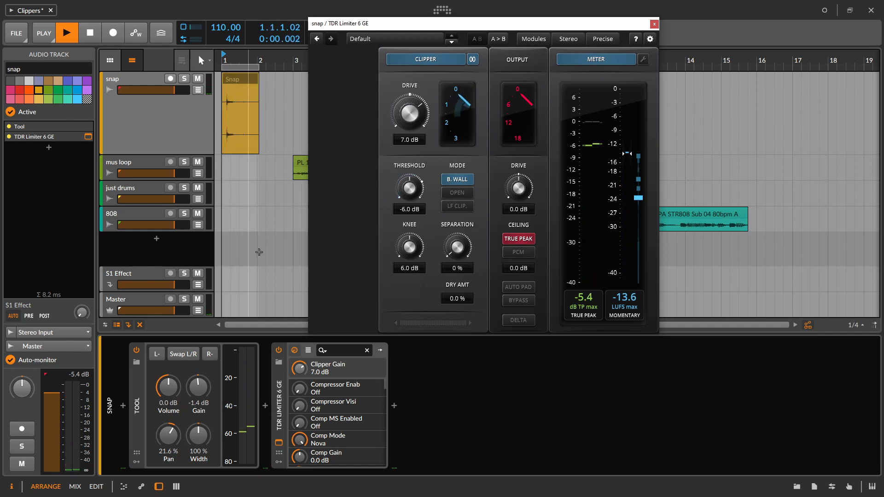
left_click_drag(411, 109, 406, 93)
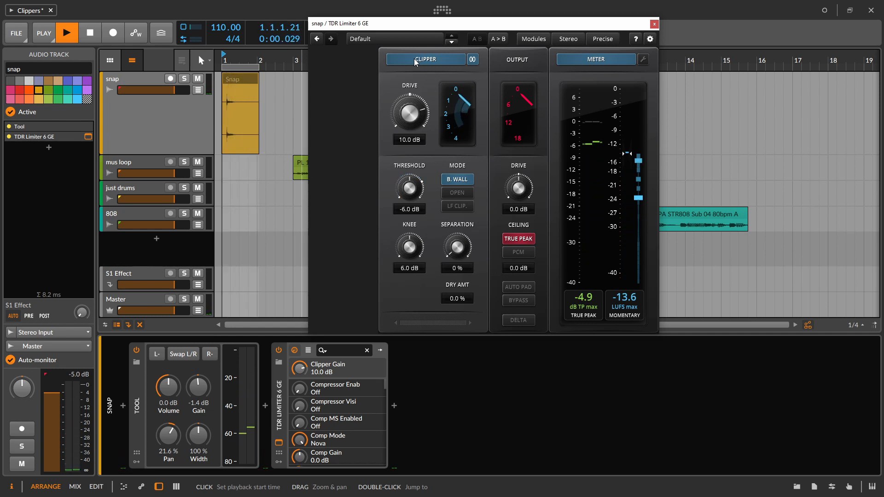
Audition clipper separation at 50 % and 0 %, settle on 60 %, and set the clipper drive to 12.0 dB.
left_click(455, 252)
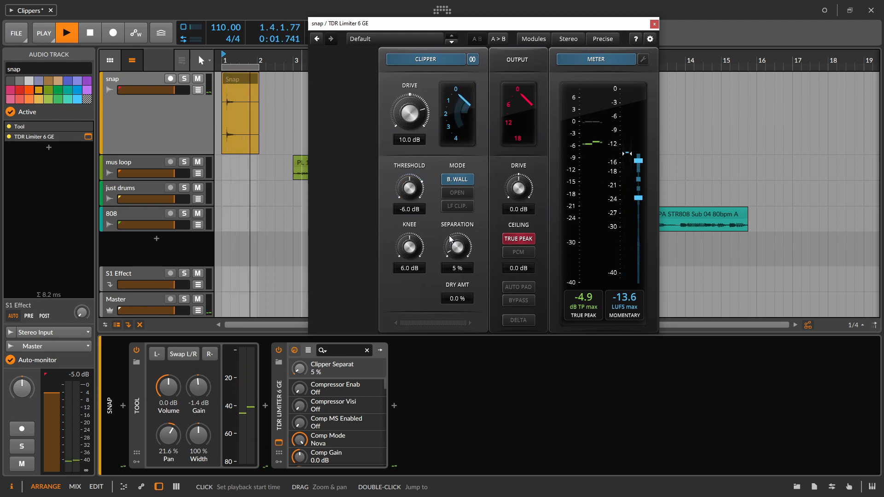
left_click_drag(454, 238, 464, 135)
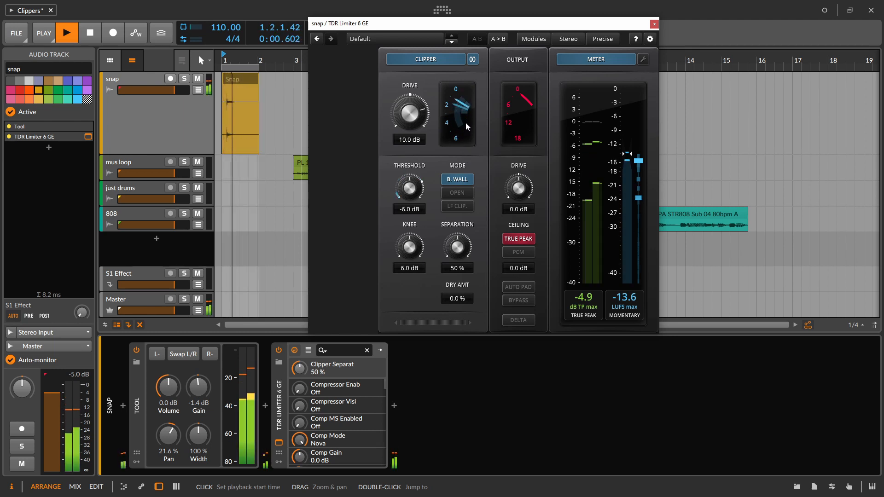
left_click_drag(466, 123, 447, 282)
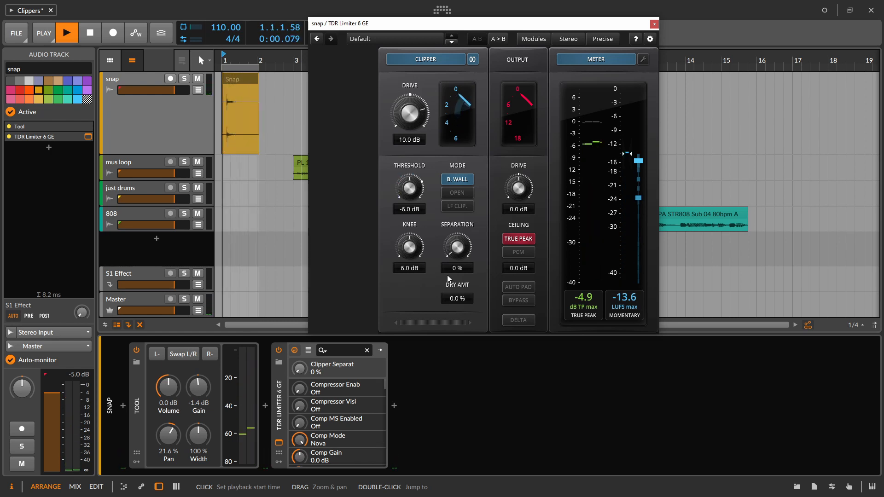
left_click_drag(446, 275, 425, 110)
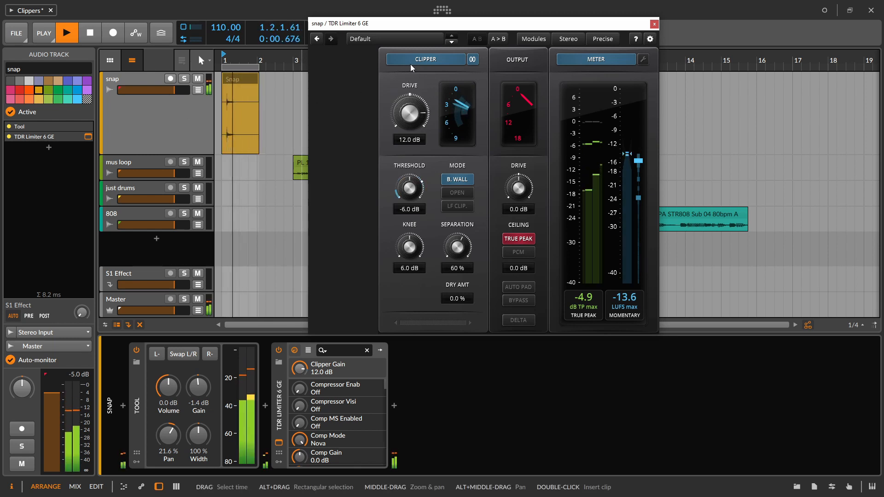
Switch the TDR Limiter 6 GE device off and on during playback to compare the clipped and unprocessed snap.
left_click(278, 351)
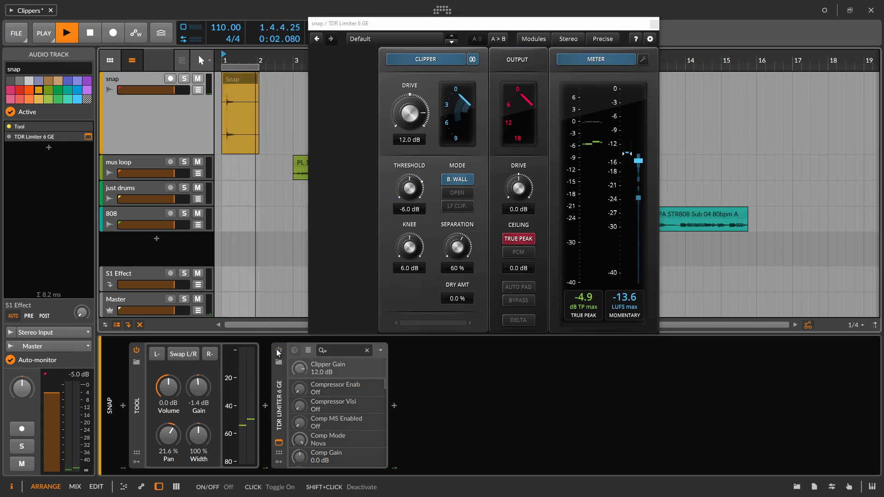
left_click(278, 351)
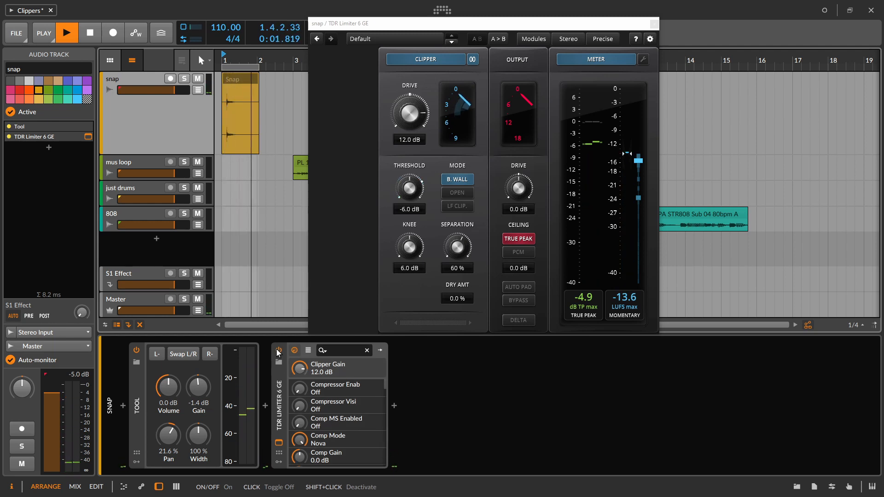
key("space")
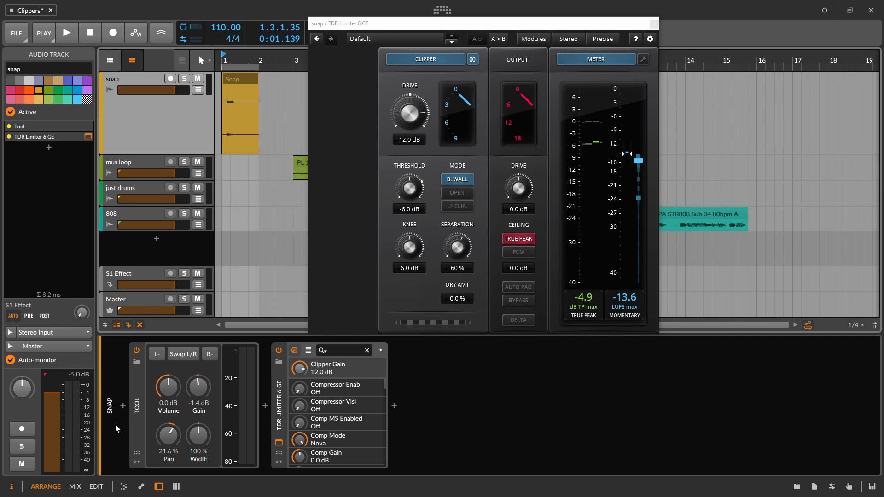
key("space")
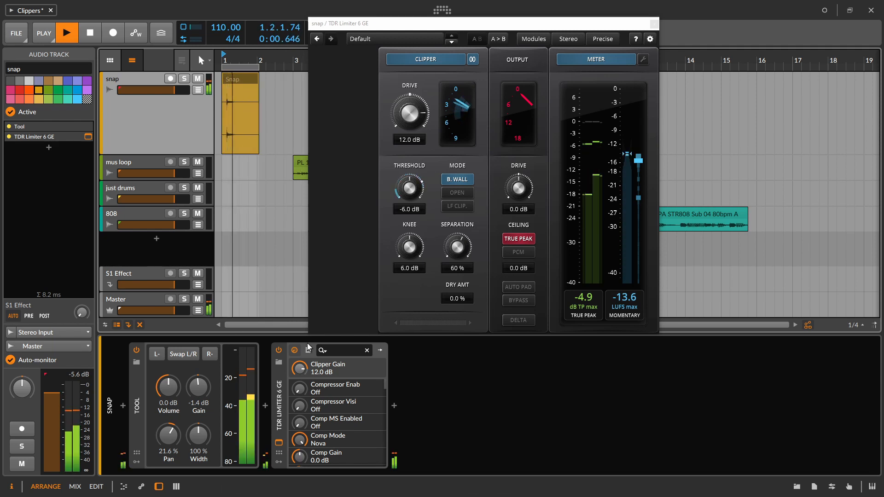
left_click(279, 350)
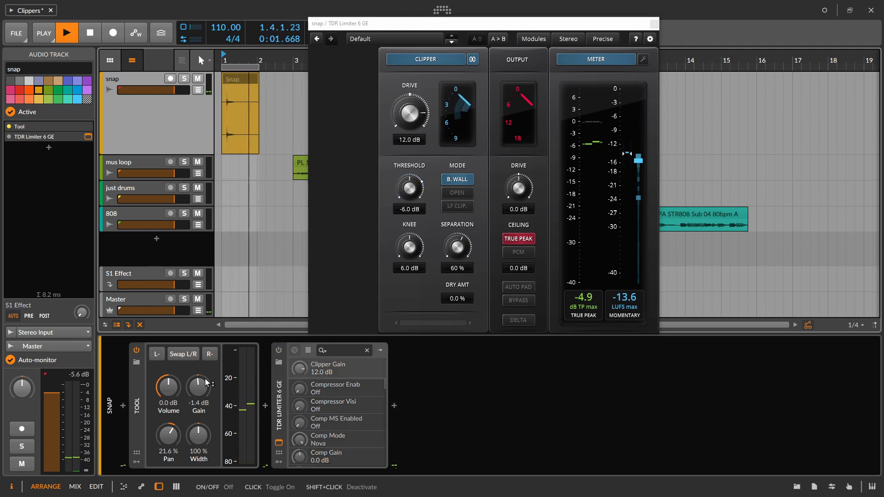
Reset the snap track's peak reading, stop playback and briefly show the clipper's width controls.
left_click(82, 377)
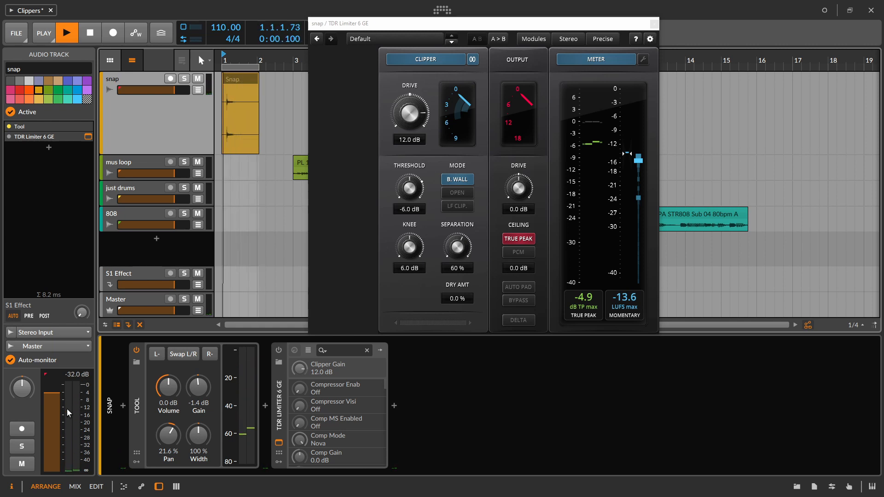
key("space")
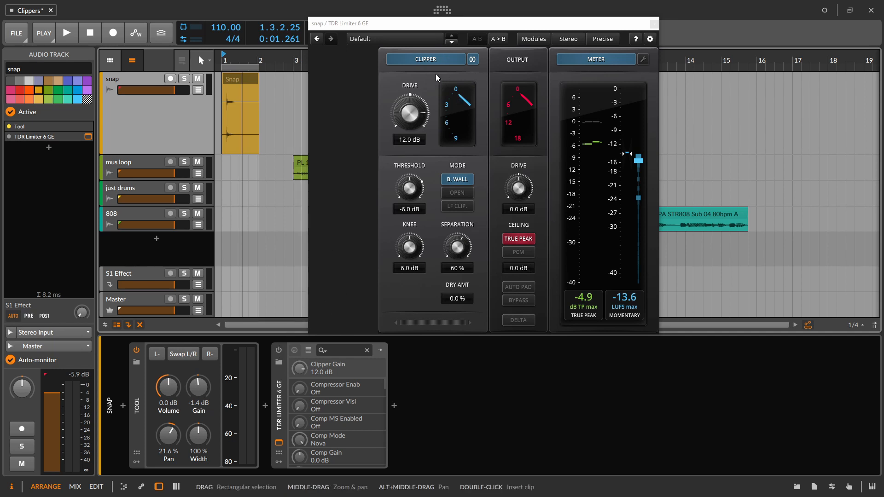
left_click(472, 60)
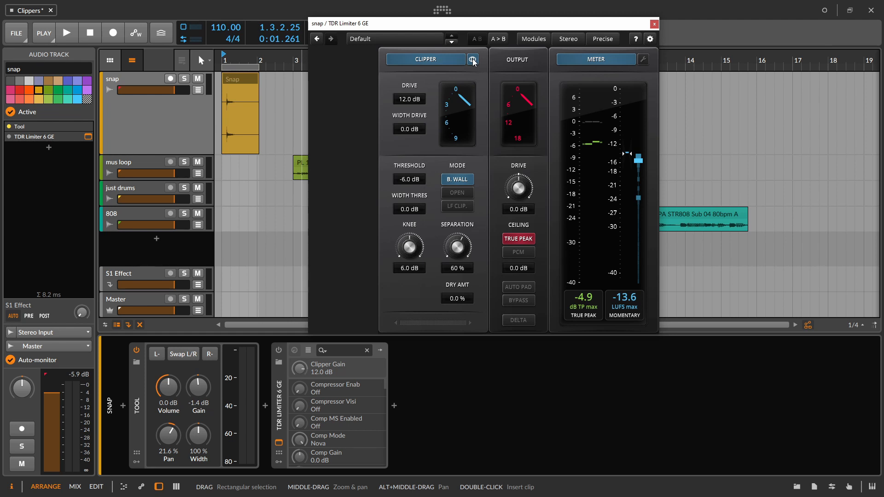
left_click(472, 60)
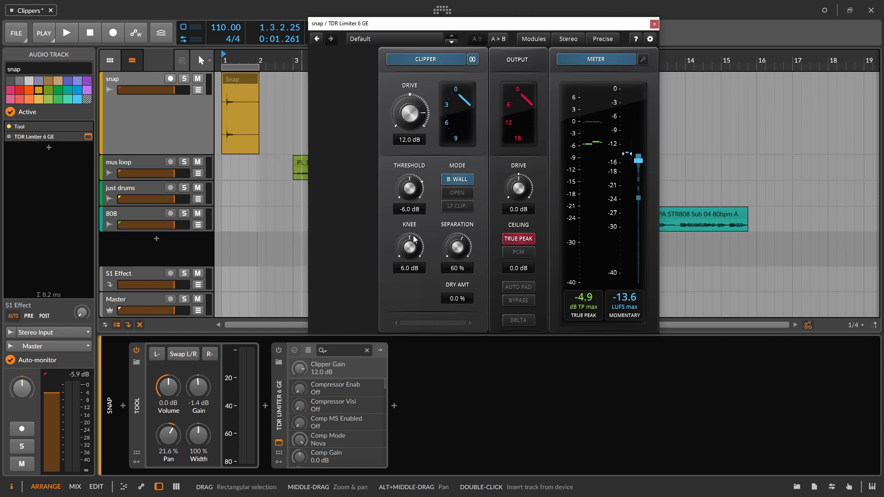
Switch the TDR Limiter 6 GE device back on during playback and audition the clipper's OPEN, LF CLIP. and B. WALL modes.
key("space")
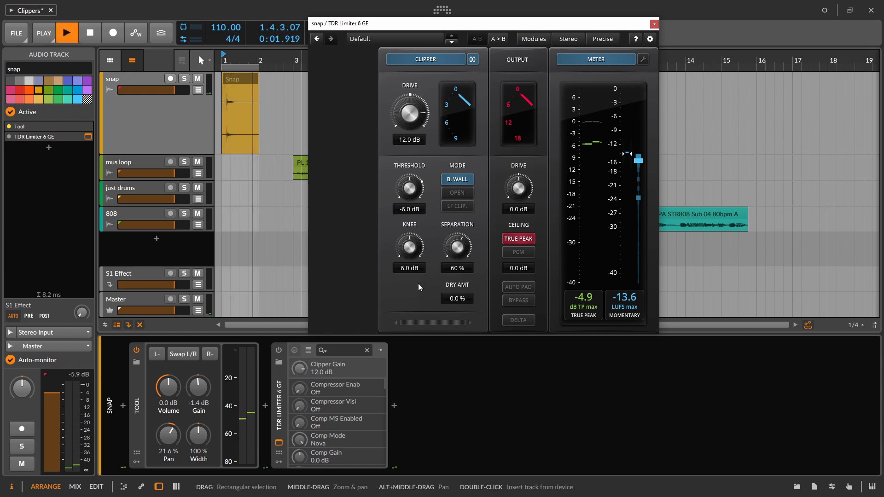
left_click(279, 350)
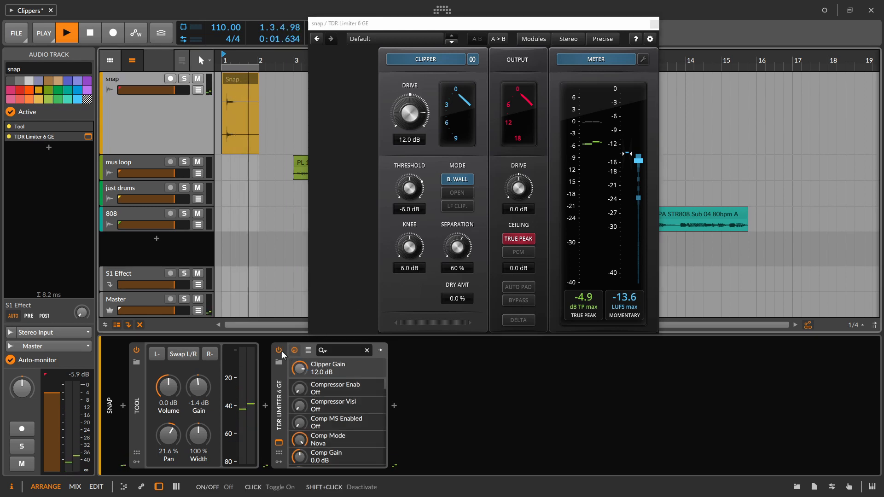
left_click(457, 196)
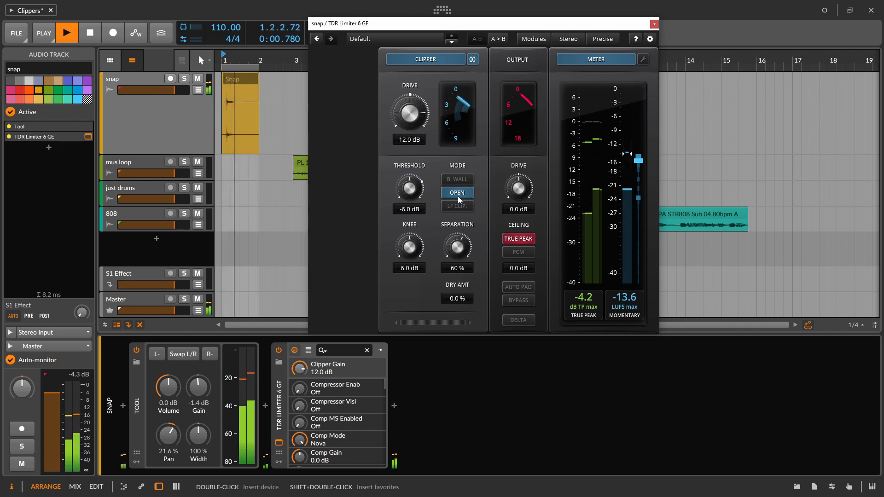
left_click(460, 206)
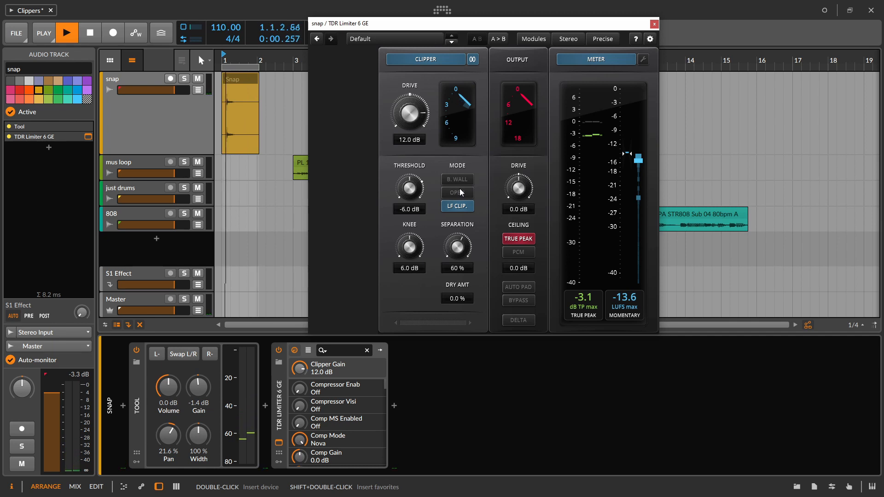
left_click(460, 192)
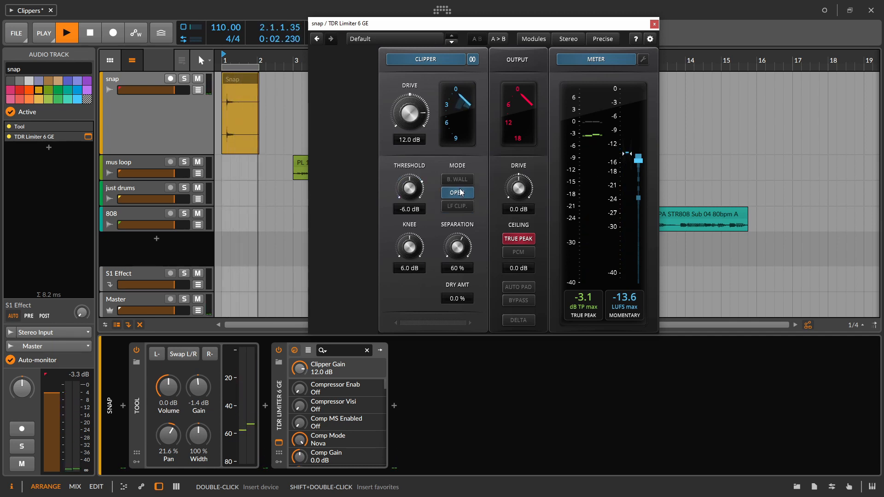
left_click(458, 179)
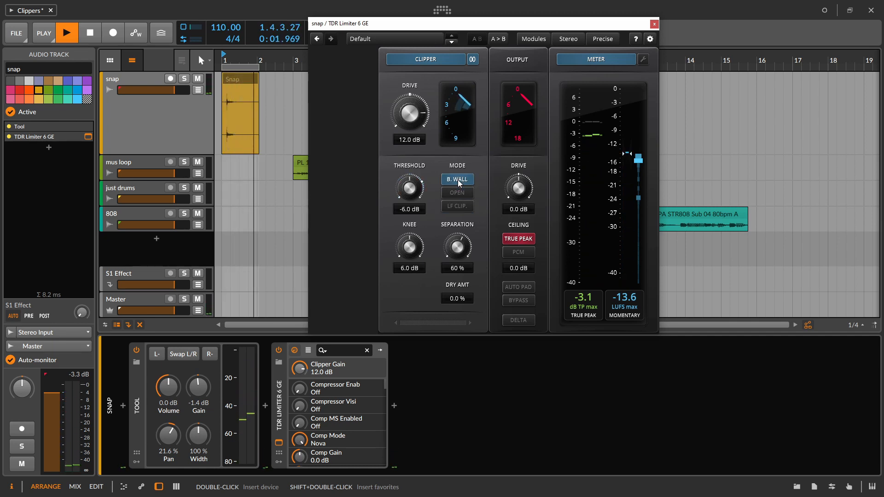
left_click(458, 194)
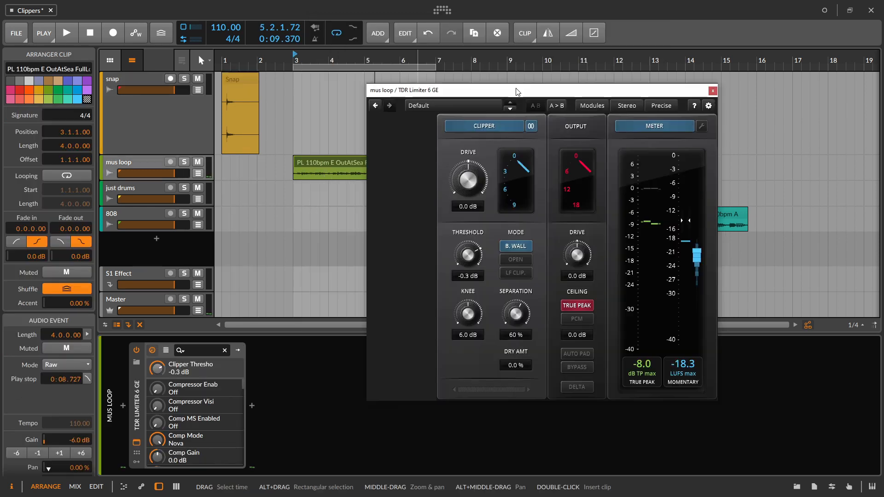
Move the mus loop limiter window off its clip and check the mus loop track's peak level during playback.
left_click_drag(516, 91, 595, 64)
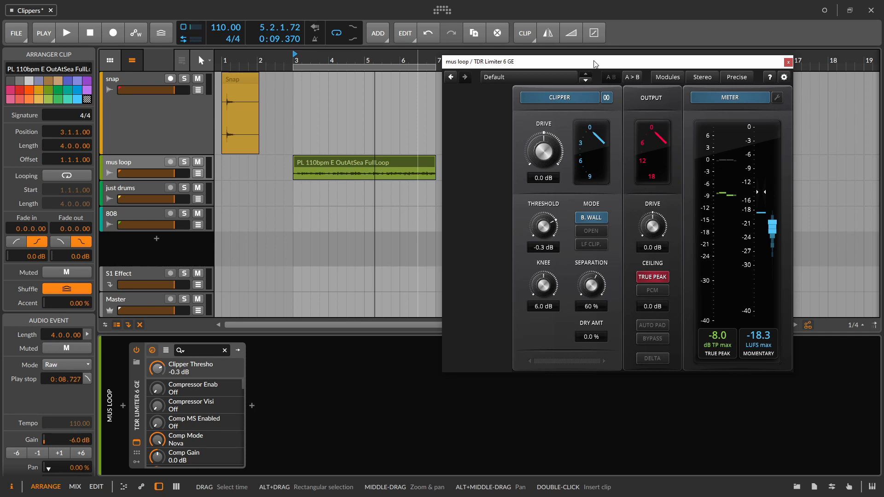
key("space")
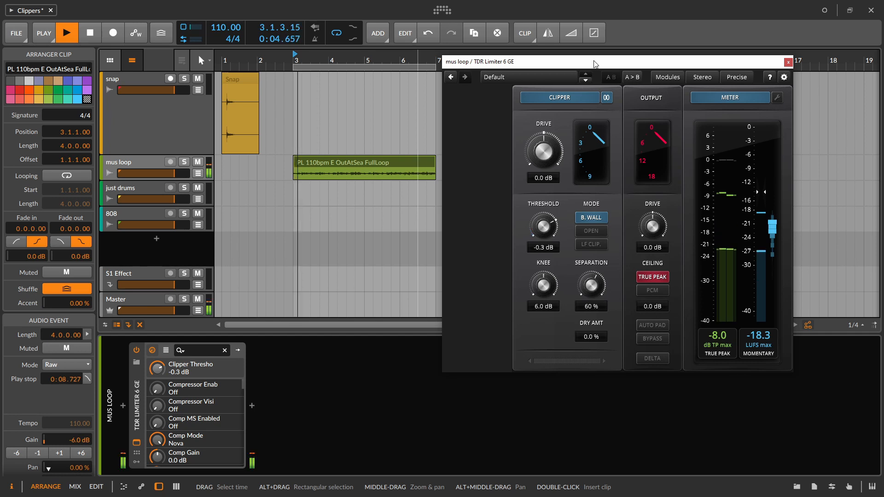
left_click(131, 173)
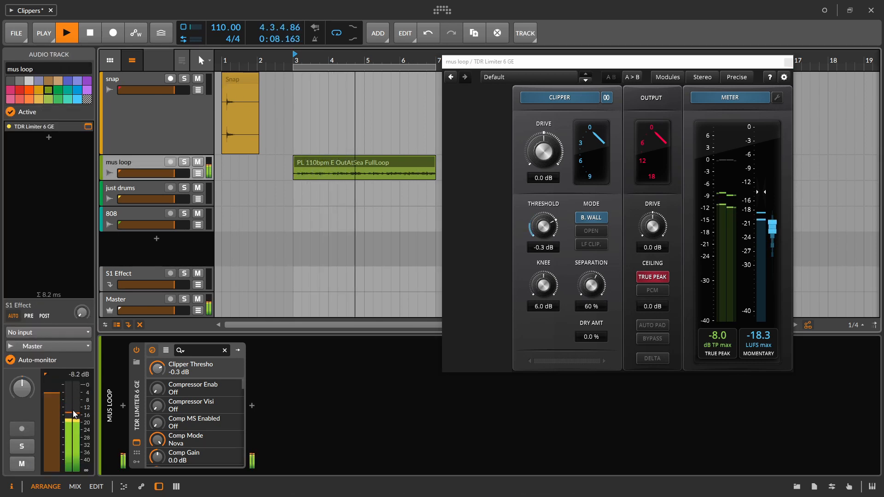
key("space")
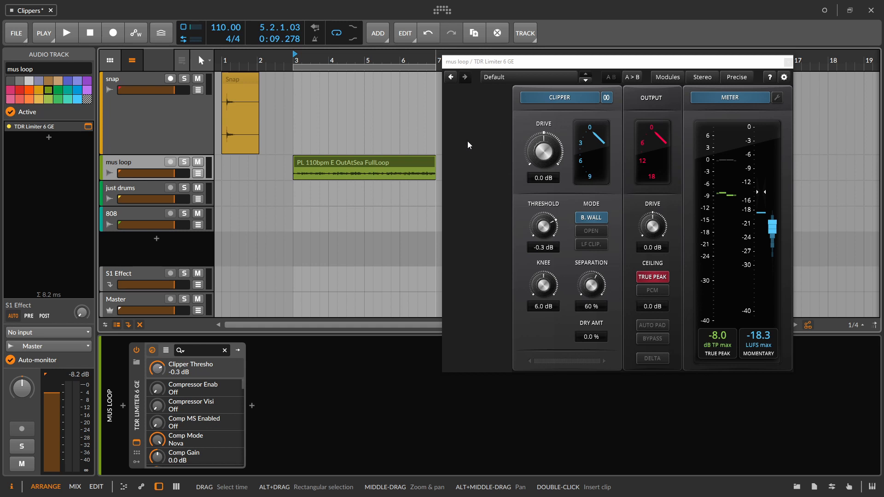
Enlarge the mus loop track and zoom in on its clip to examine the waveform.
left_click(329, 169)
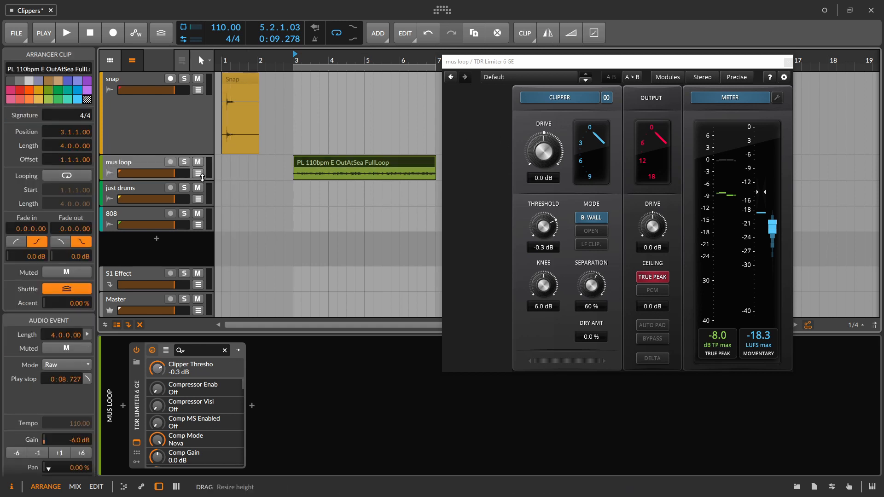
left_click_drag(192, 228, 193, 316)
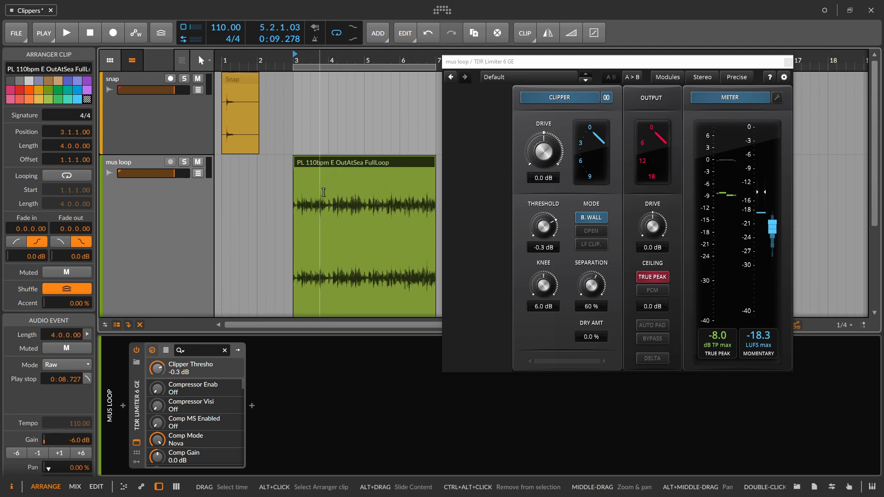
left_click_drag(335, 60, 274, 131)
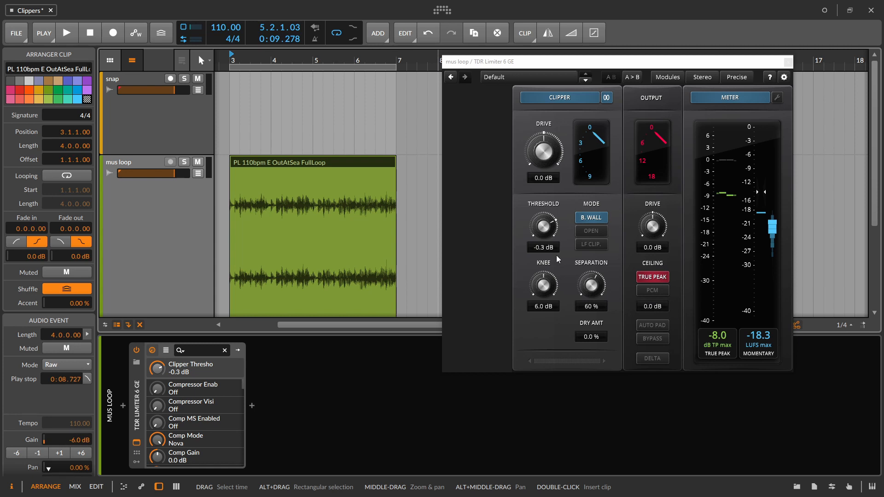
Turn off the clipper module and audition the output stage at a -6.0 dB ceiling with drive raised to 7.0 and 8.0 dB.
key("space")
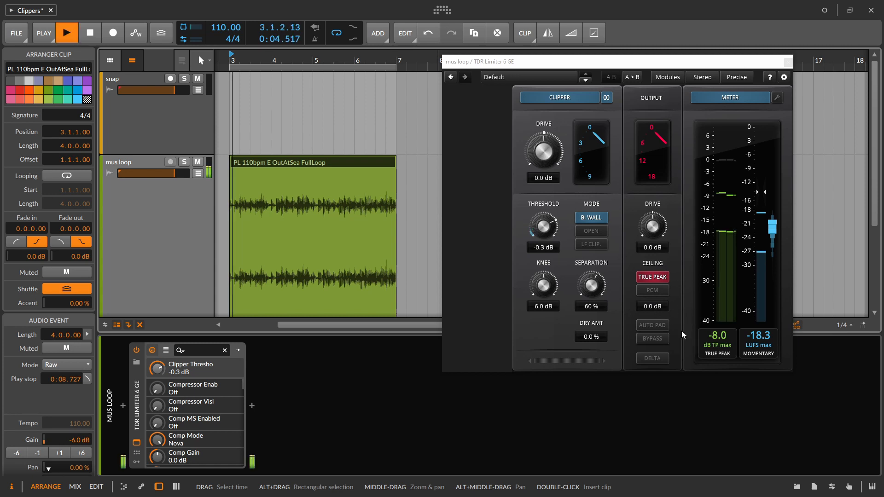
left_click(562, 97)
left_click_drag(651, 306, 653, 433)
left_click_drag(660, 228, 659, 182)
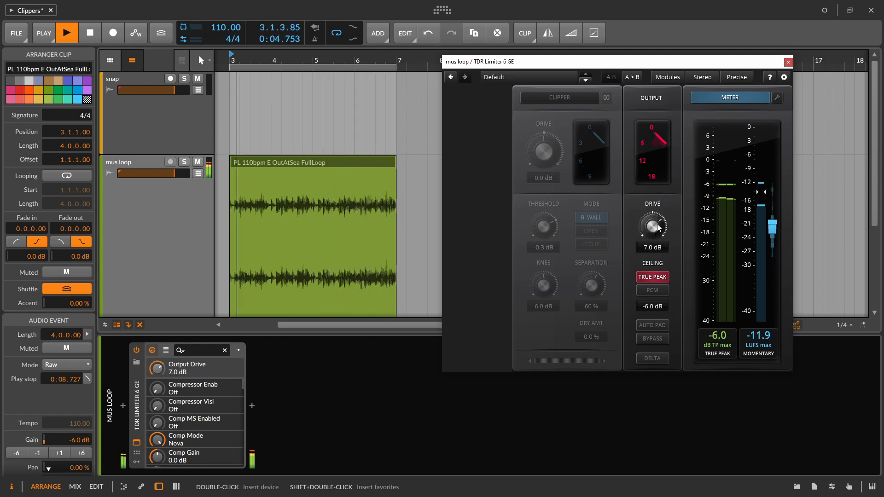
left_click_drag(658, 226, 657, 220)
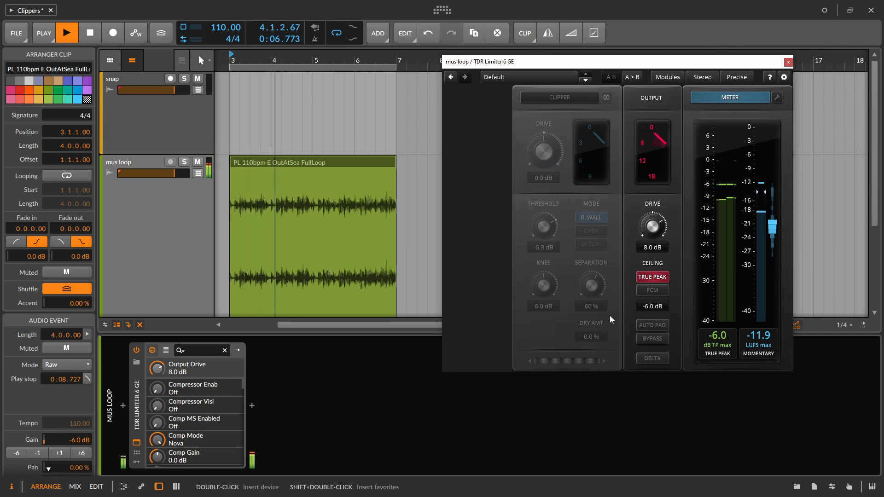
Bypass and re-engage the limiter to compare the limited and unprocessed mus loop, and stop playback.
left_click(651, 341)
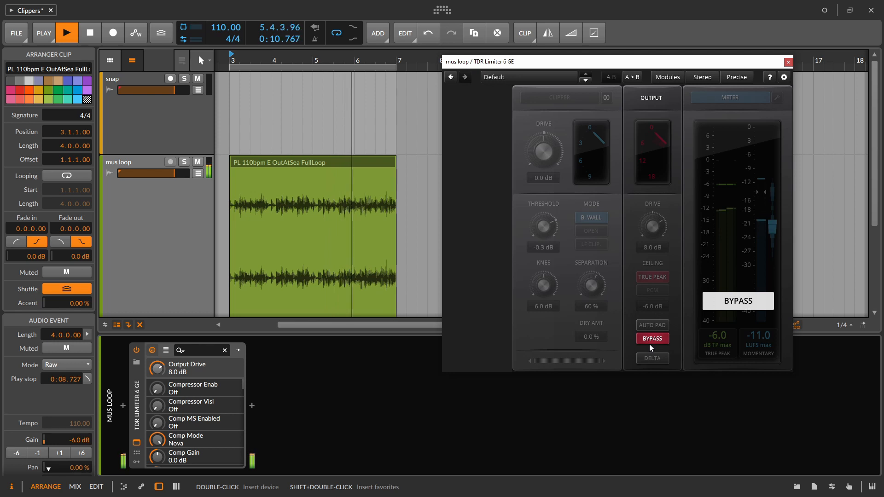
left_click(650, 344)
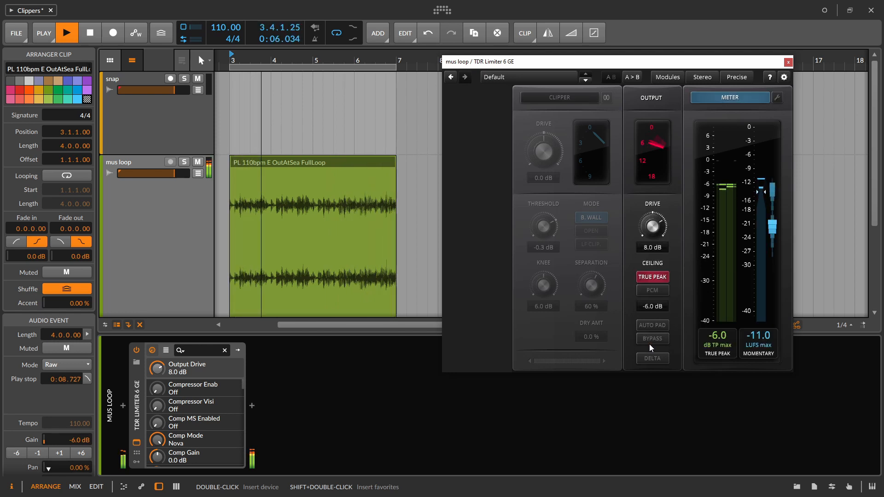
key("space")
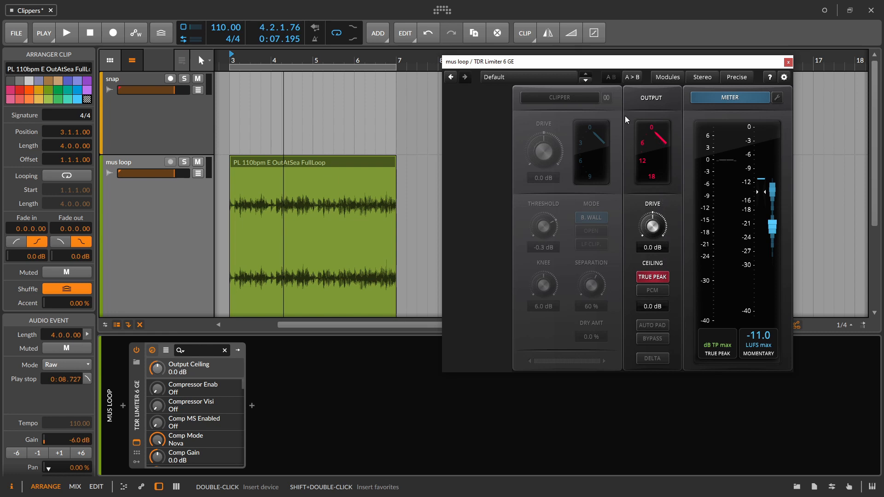
Turn on the clipper for the mus loop with 0 % separation, a -6.0 dB threshold and 11.0 dB drive during playback.
left_click(562, 98)
key("space")
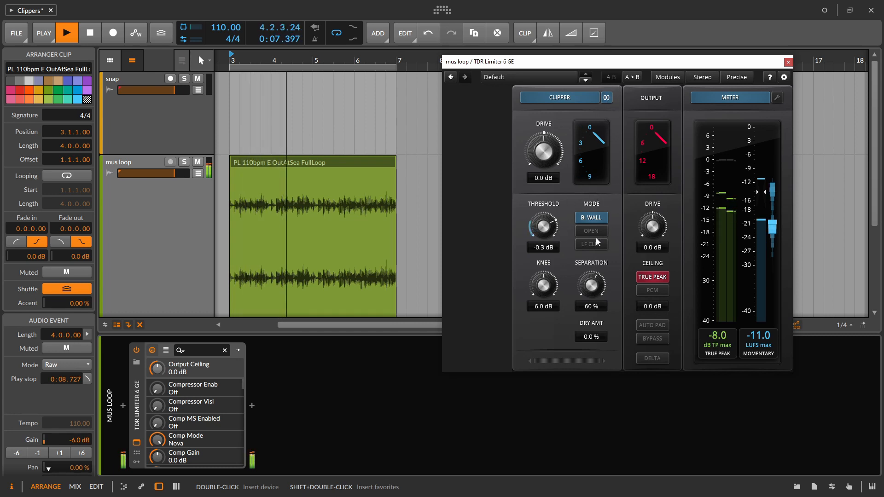
left_click_drag(590, 286, 558, 455)
left_click_drag(548, 229, 547, 286)
left_click_drag(550, 156, 548, 76)
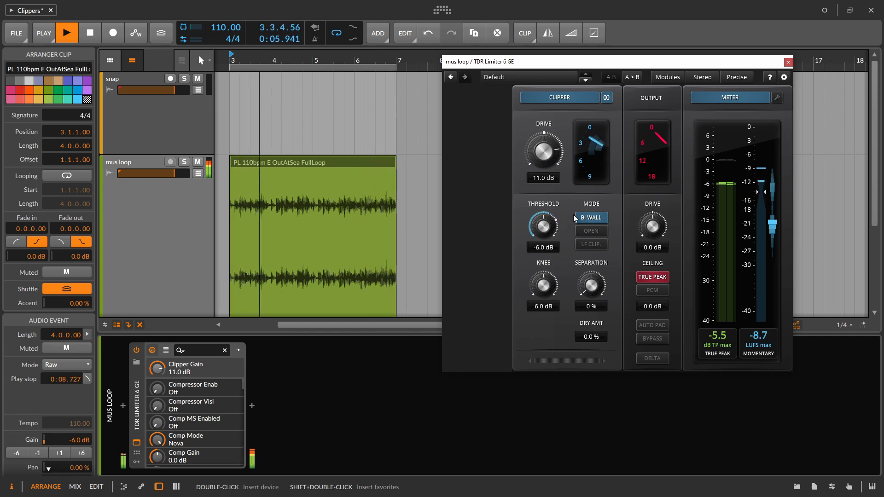
Compare the clipped loop with the output stage alone at 11.0 dB drive and a -6.0 dB ceiling.
key("space")
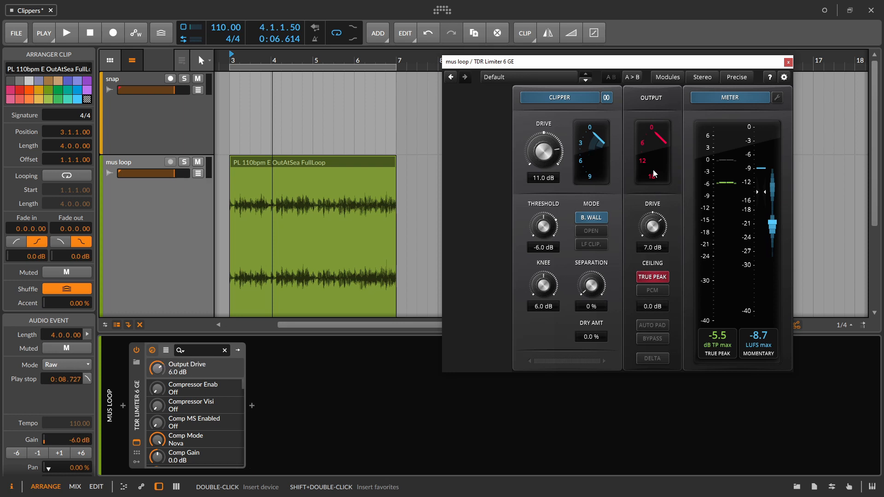
key("space")
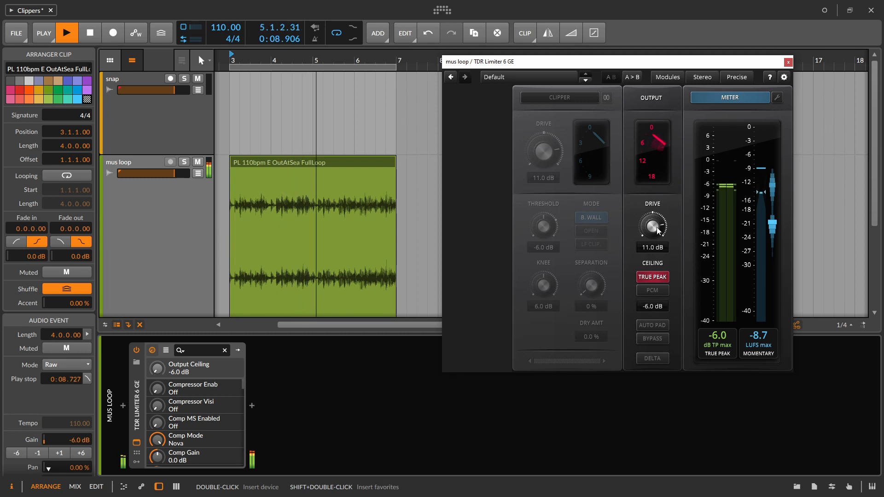
key("space")
key("space")
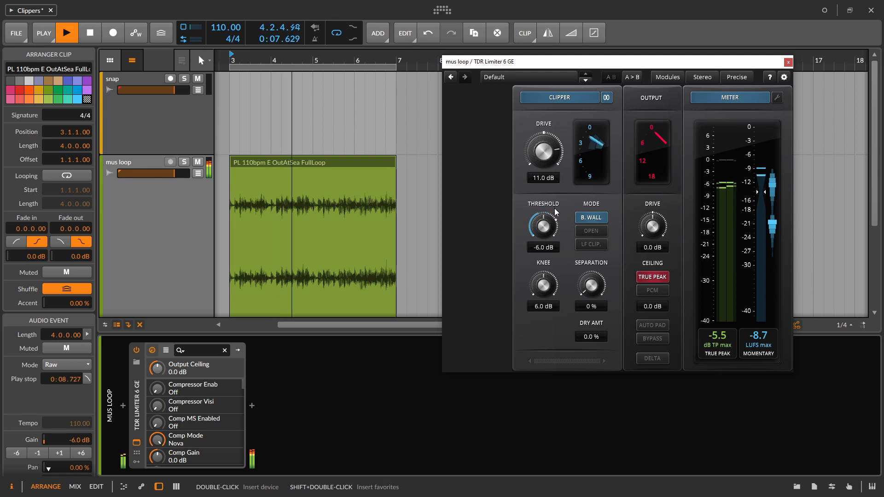
Lower the clipper drive to 5.0 dB and settle on 6.0 dB while the mus loop plays.
scroll(544, 161, "down", 1)
left_click_drag(543, 159, 540, 189)
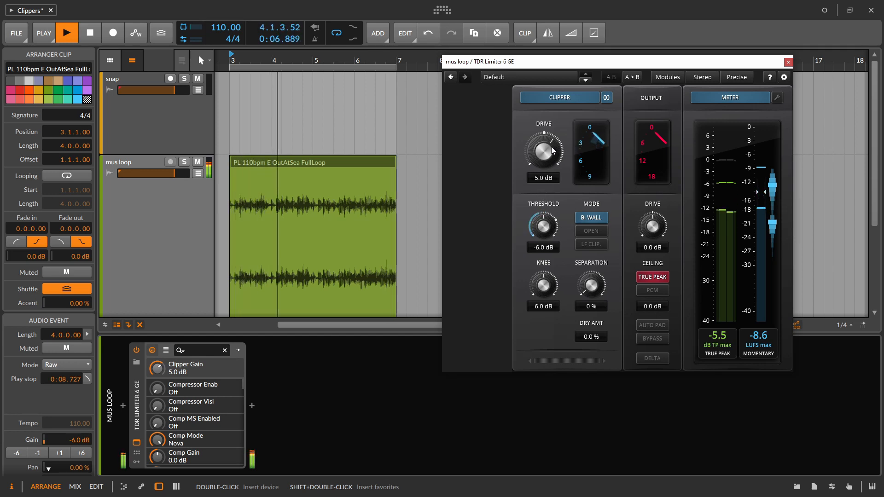
left_click_drag(551, 146, 550, 142)
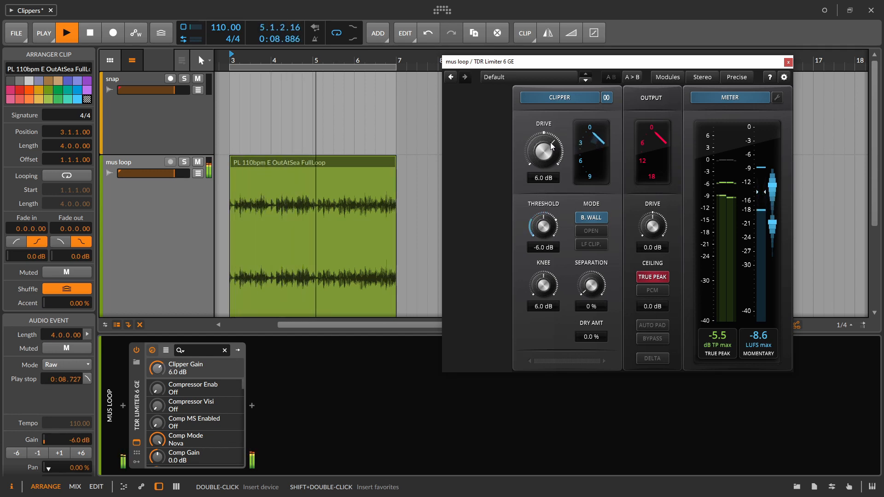
Toggle the clipper module off and on for comparison and check the mus loop track's peak level during playback.
left_click(556, 97)
left_click(556, 98)
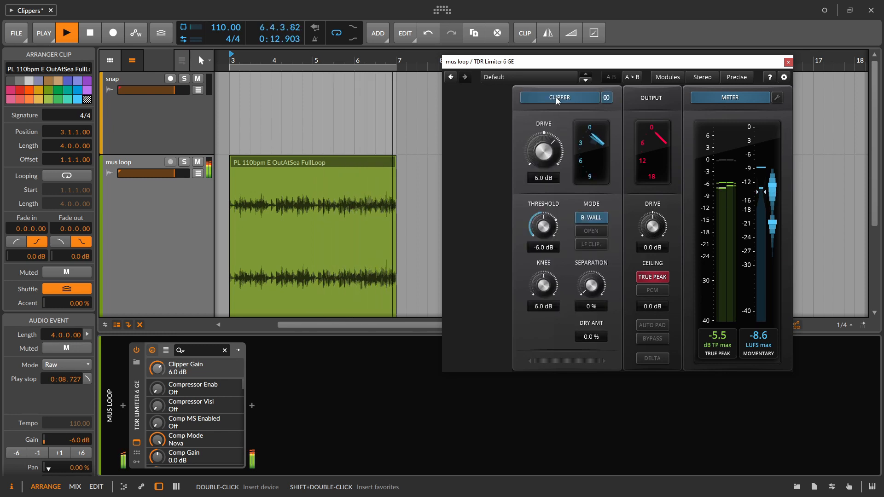
left_click(150, 164)
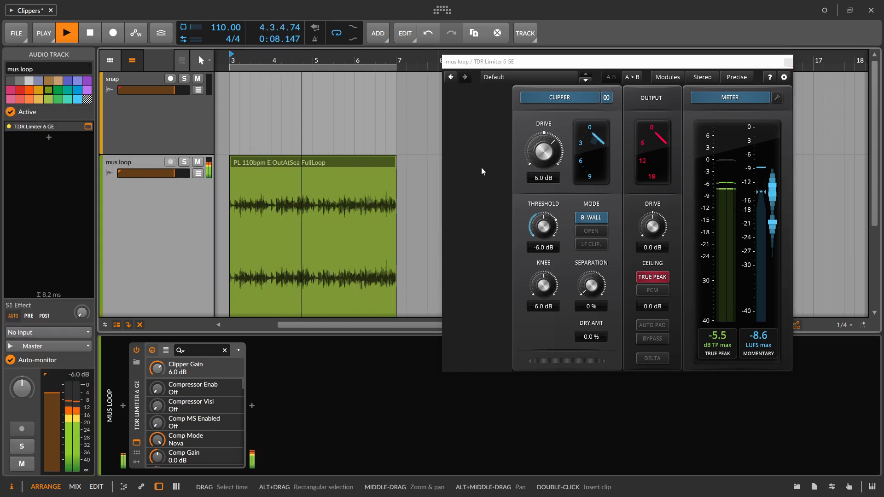
key("space")
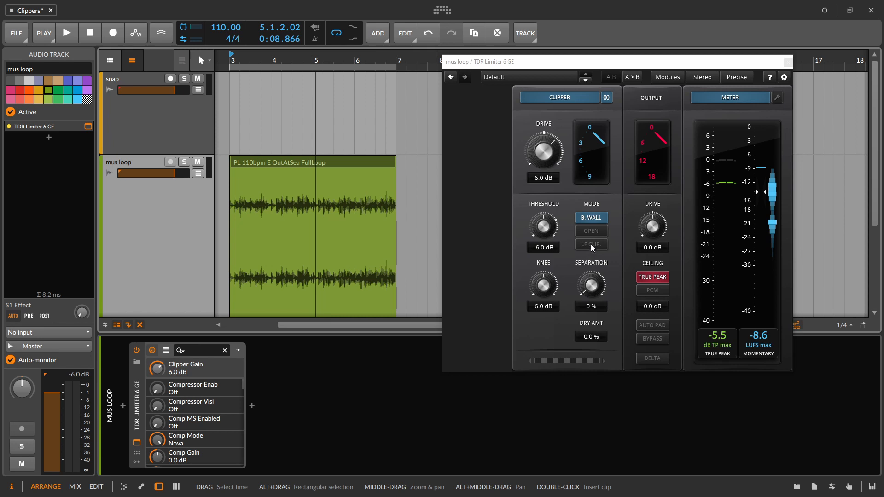
key("space")
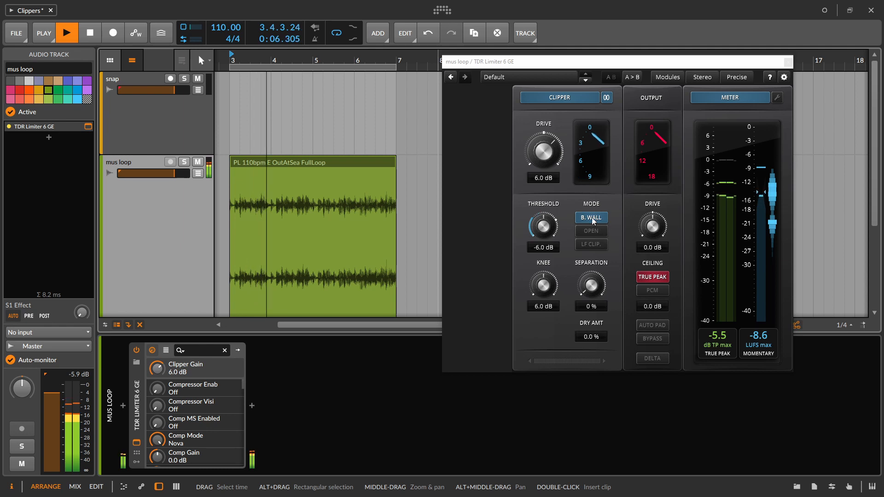
Set the mus loop clipper to 60 % separation and Open mode, raising its drive to 10.0 dB during playback.
left_click_drag(592, 286, 543, 121)
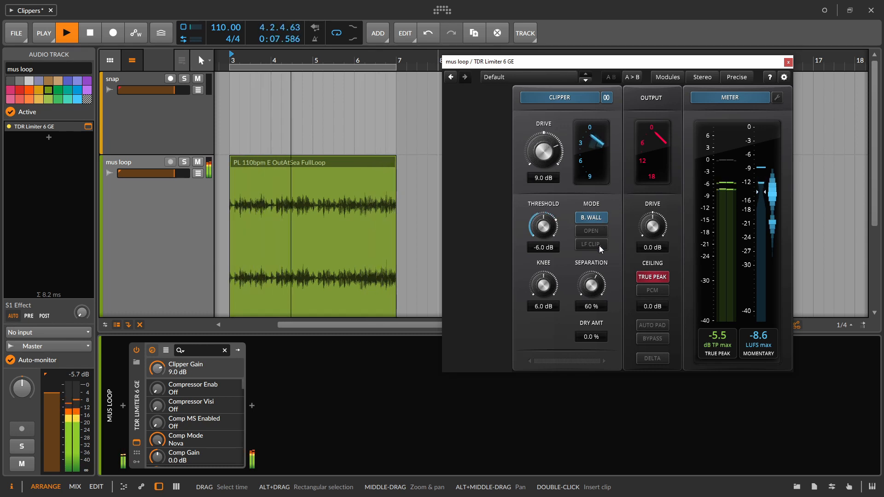
left_click(597, 231)
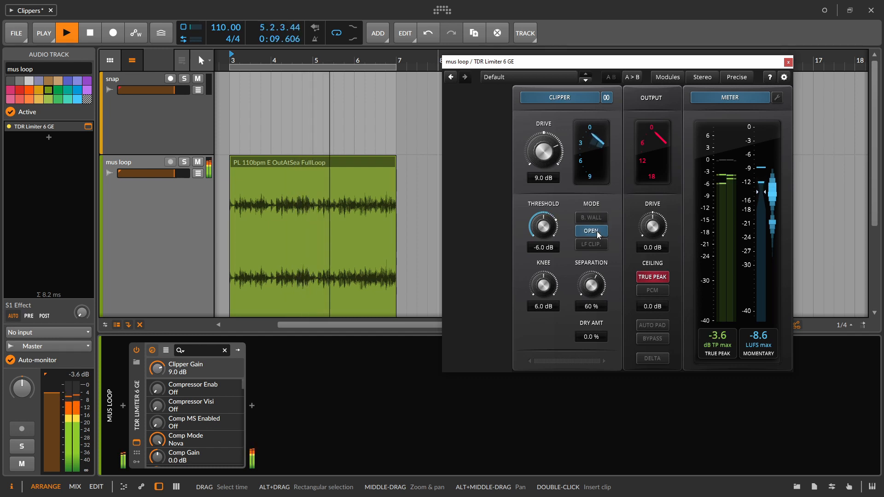
left_click_drag(545, 149, 545, 144)
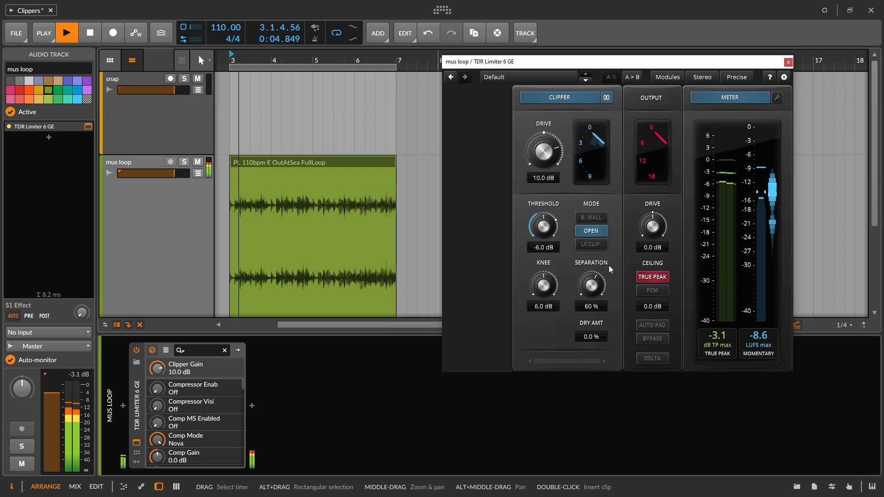
Audition the LF Clip. mode, return to Open, and set the clipper to 70 % separation and 8.0 dB drive.
left_click(591, 244)
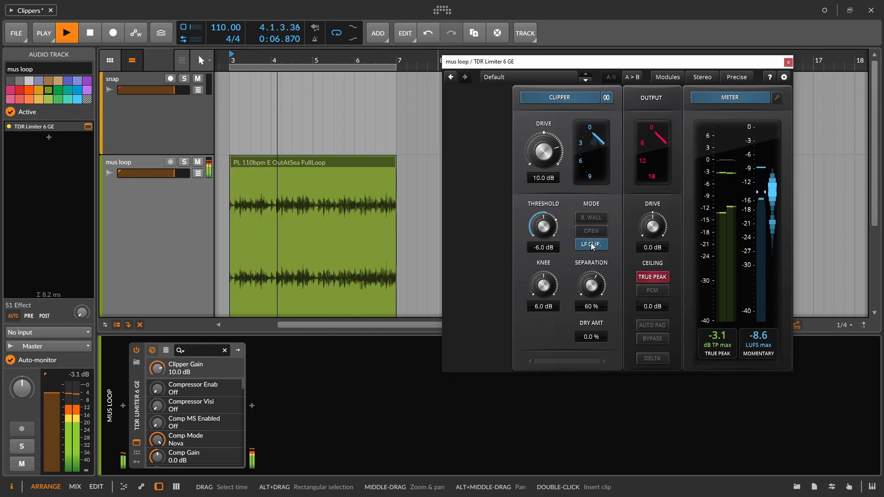
left_click(589, 232)
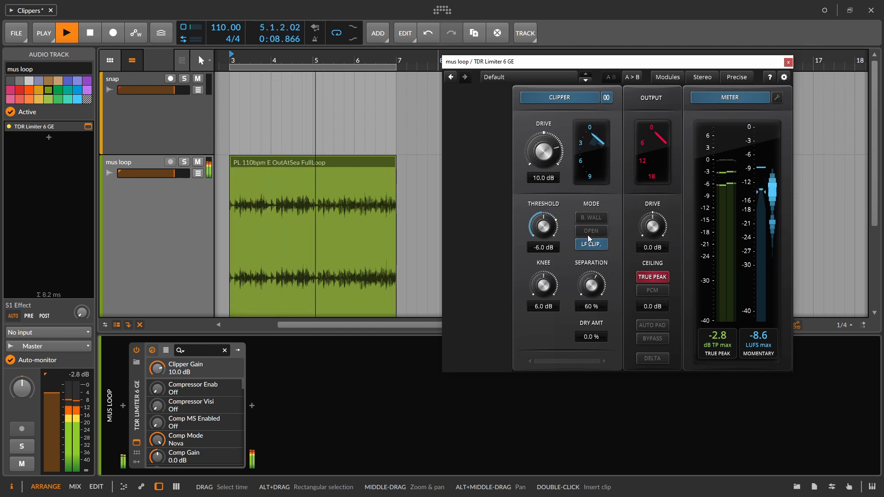
scroll(590, 275, "up", 2)
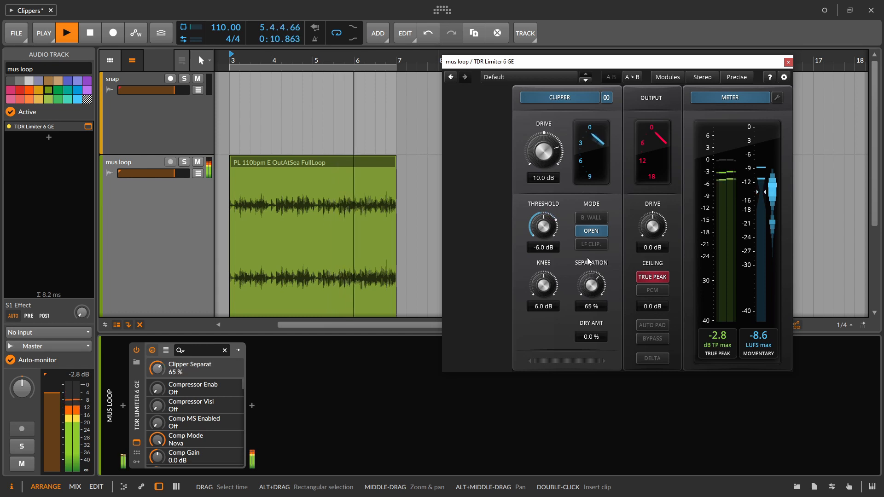
scroll(551, 167, "down", 2)
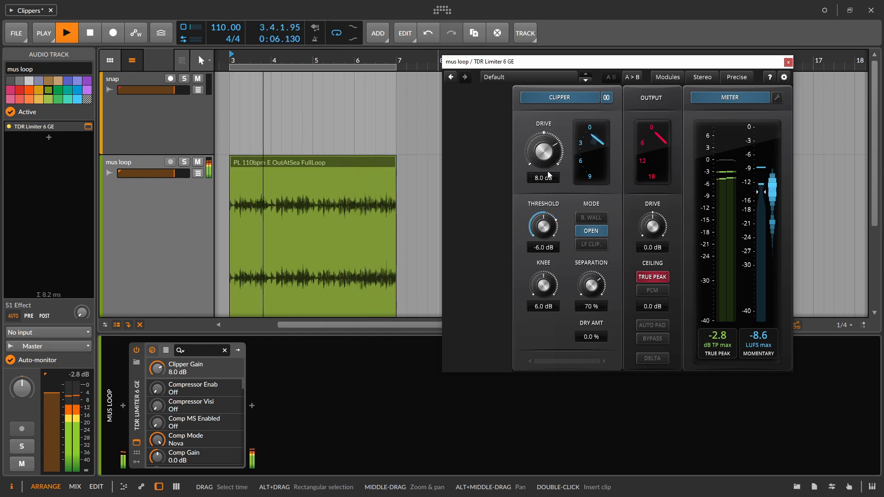
Compare the mus loop with the clipper module off and on, and stop playback.
left_click(566, 99)
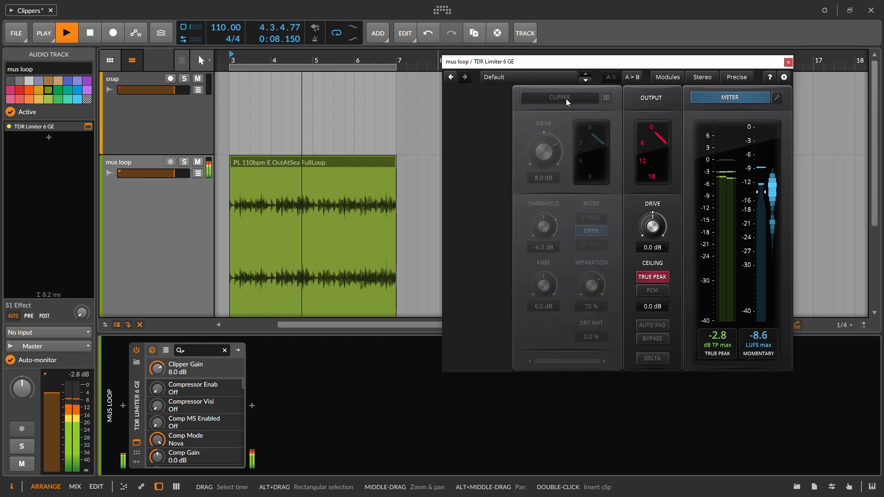
left_click(566, 98)
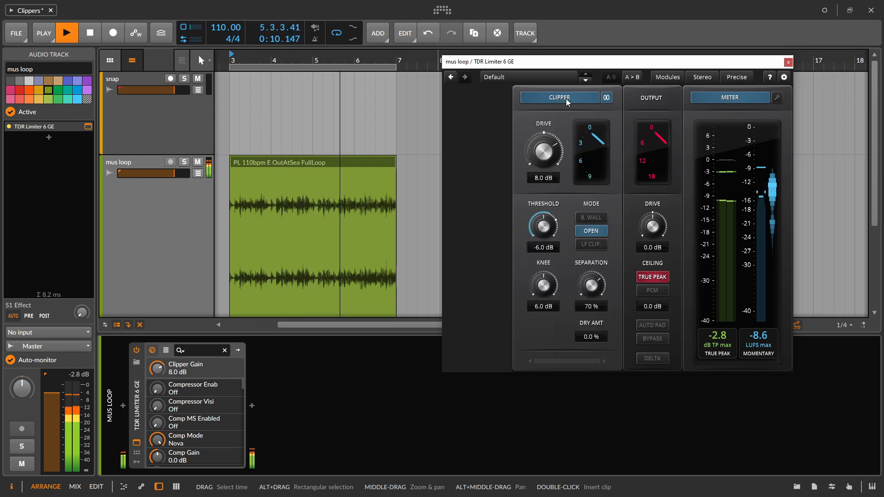
key("space")
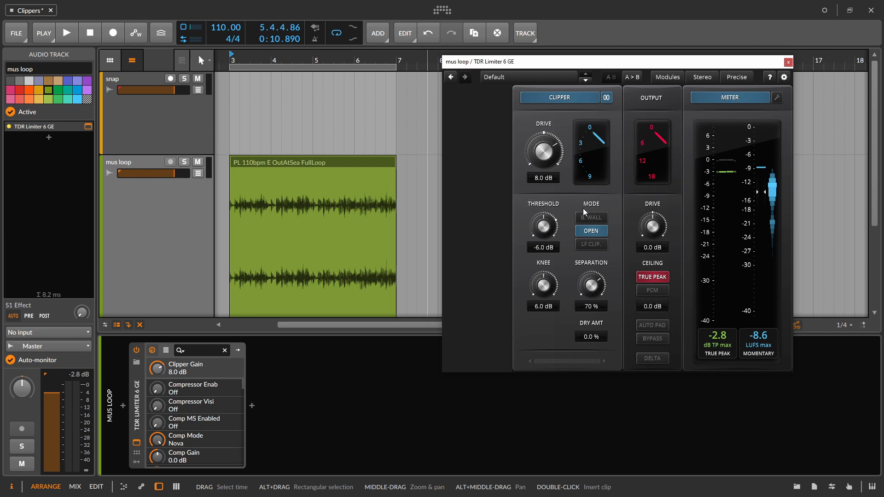
Return the clipper to B. Wall mode with 0 % separation, restart playback and settle on 80 % separation.
left_click_drag(587, 272, 564, 459)
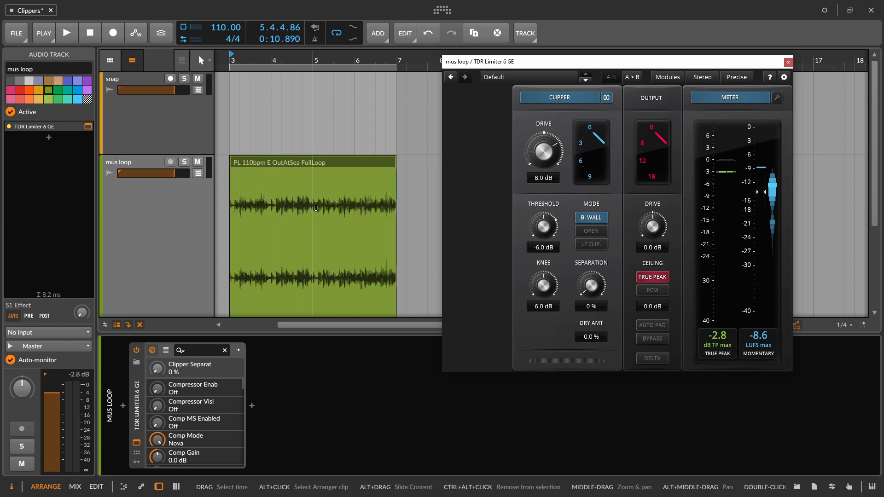
key("space")
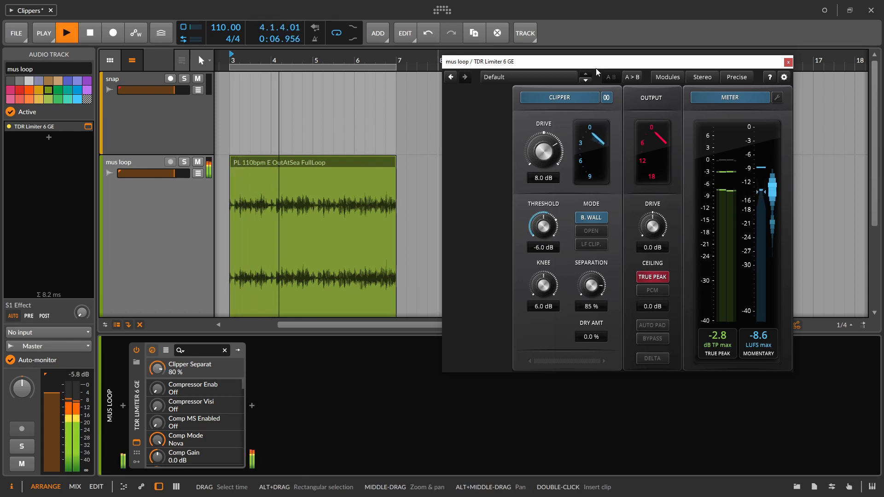
mouse_move(591, 286)
left_mouse_down()
mouse_move(607, 222)
mouse_move(600, 296)
left_mouse_up()
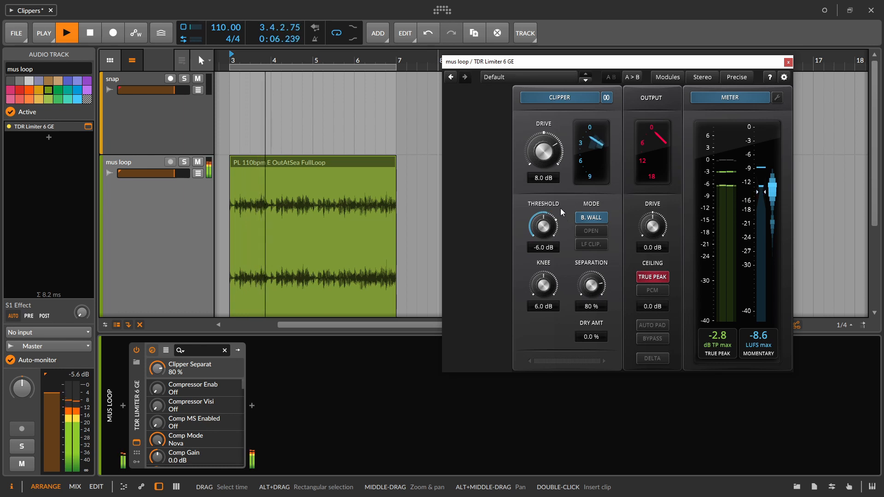
Lower the clipper drive to 6.1 dB while the mus loop plays, and stop playback.
left_click_drag(545, 160, 547, 174)
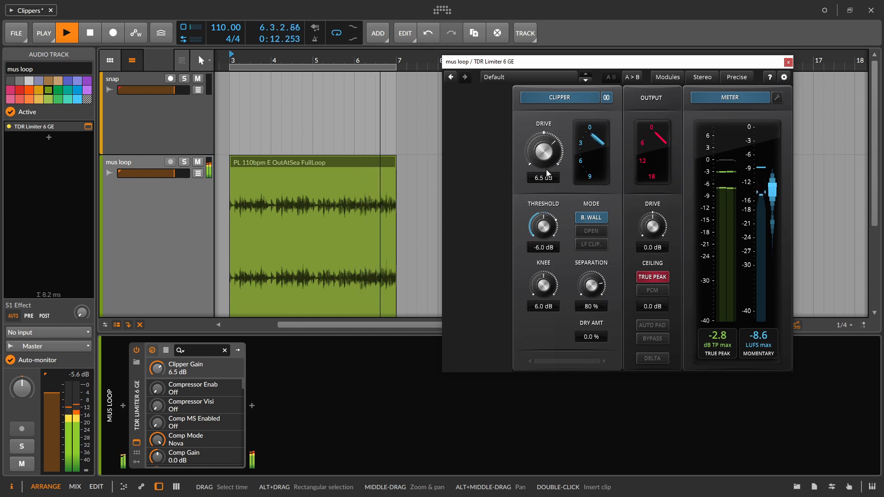
left_click_drag(547, 172, 547, 172)
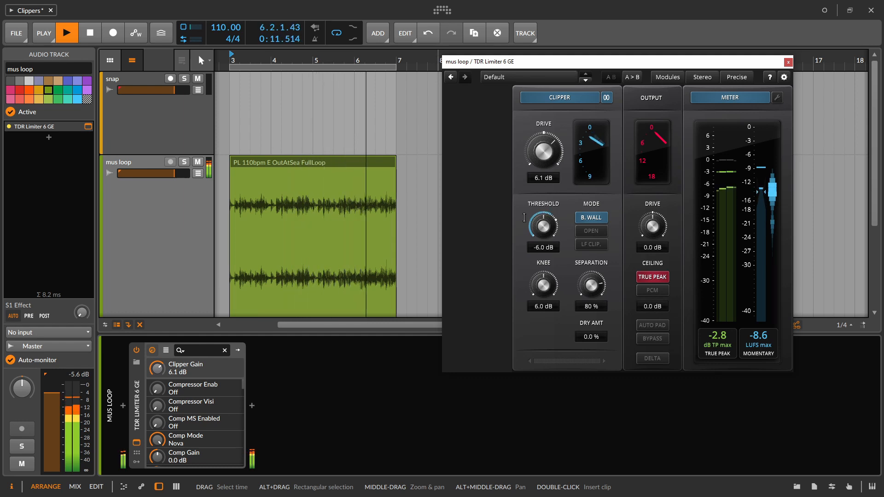
key("space")
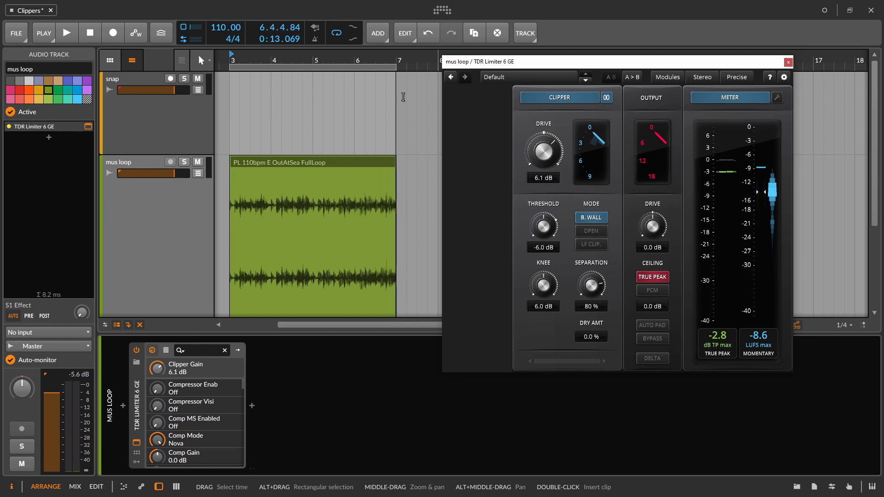
Show the Compressor and HF Lim modules in the mus loop track's limiter.
left_click(331, 162)
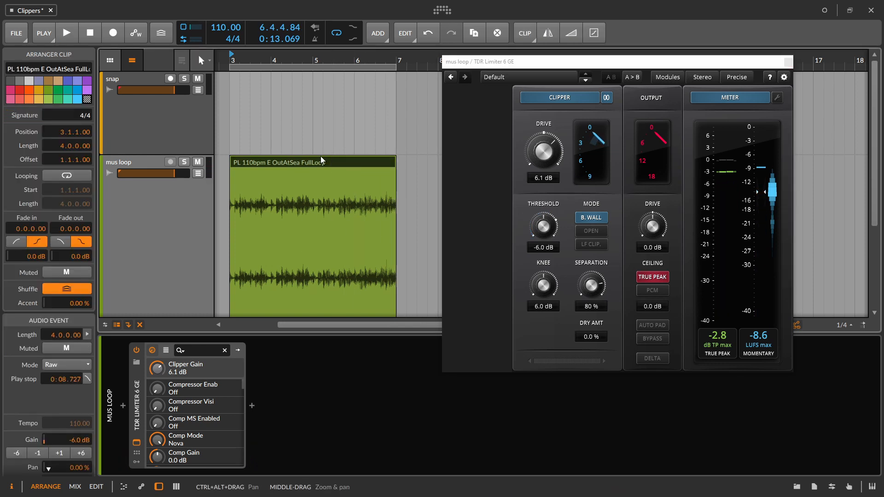
left_click(148, 158)
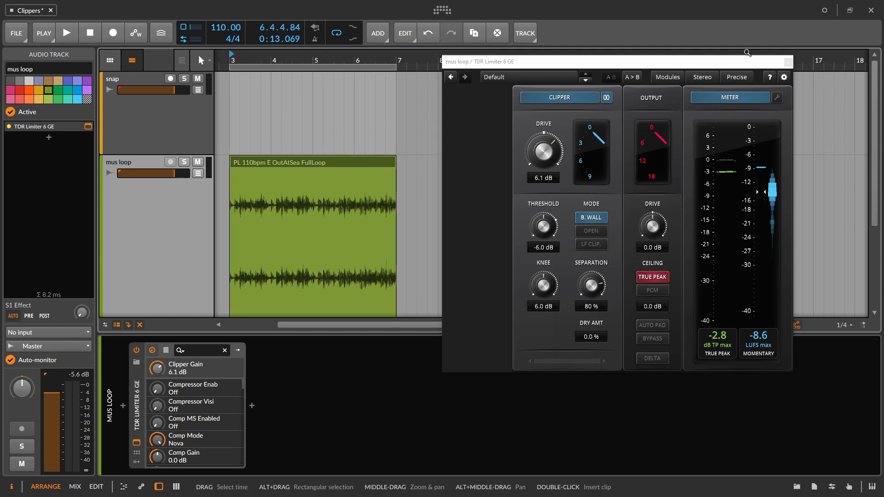
left_click(666, 79)
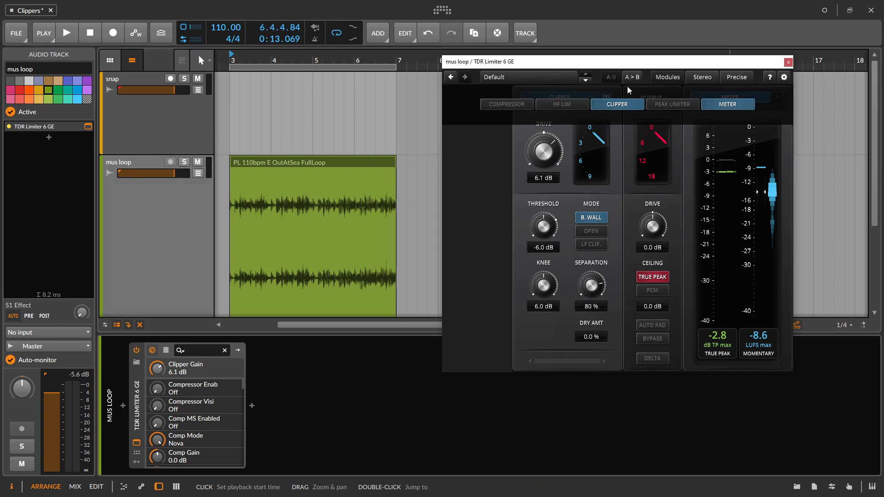
left_click(511, 104)
left_click(581, 104)
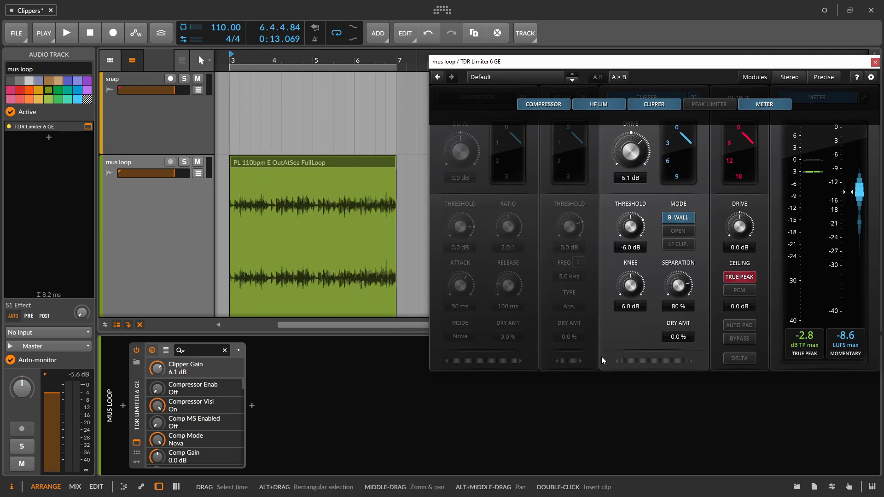
left_click_drag(639, 360, 471, 346)
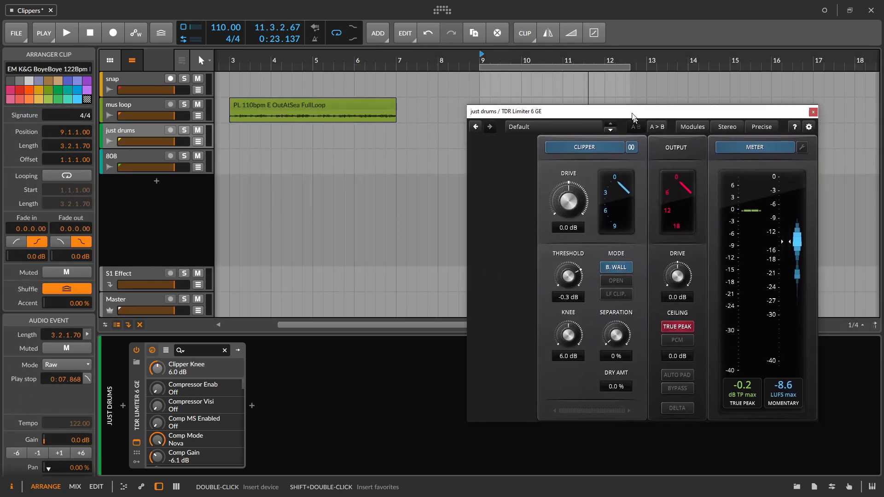
Move the just drums limiter window clear of the drum clip and listen to the drum loop.
left_click_drag(631, 113, 288, 90)
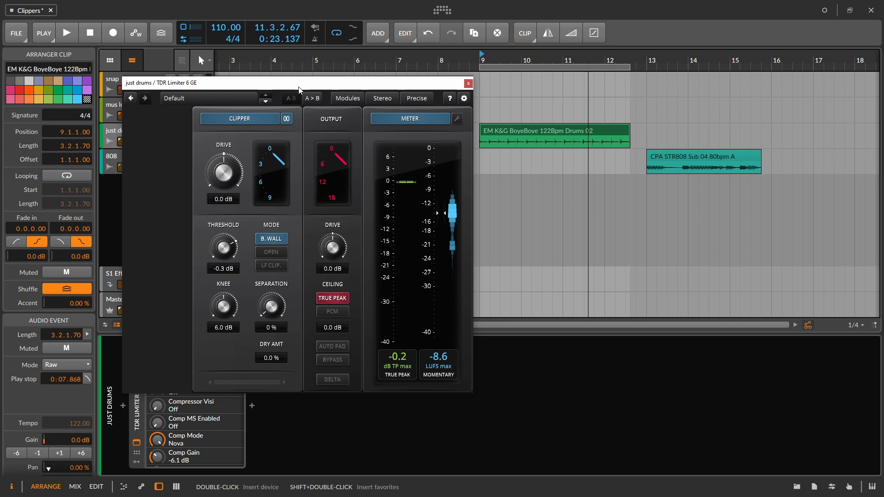
key("space")
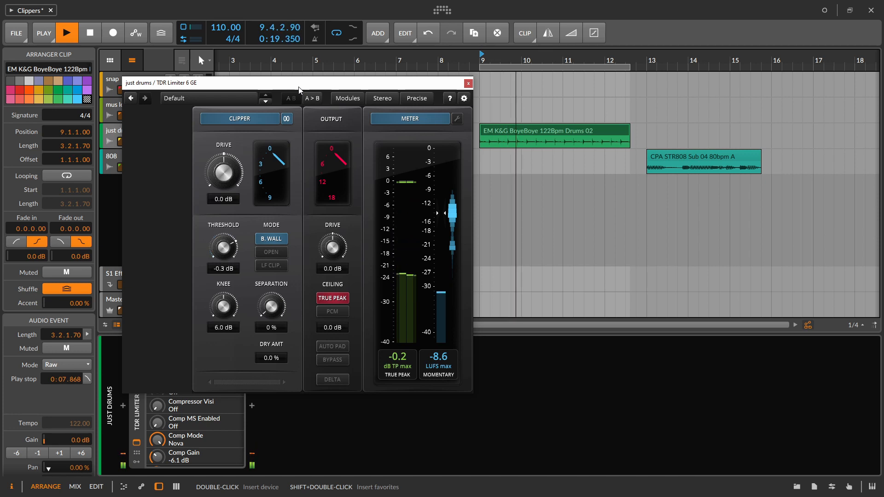
key("space")
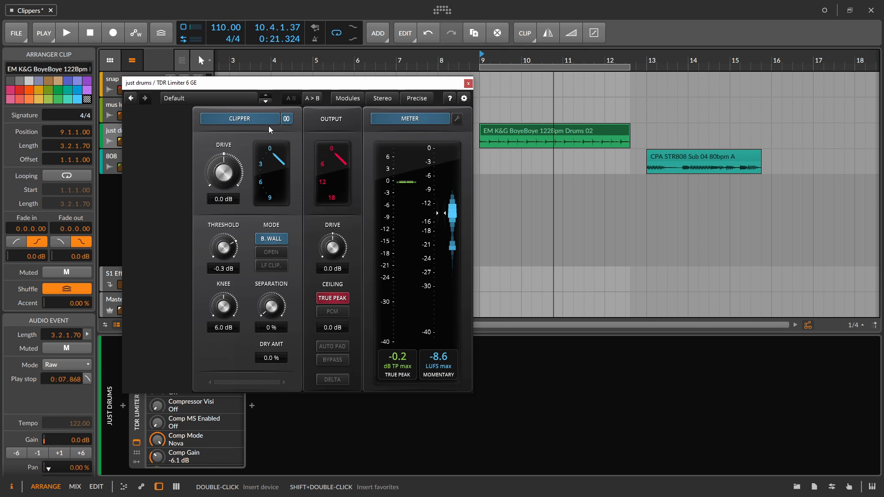
Set the just drums clipper to a -6.0 dB threshold, 7.0 dB drive and 40 % separation during playback.
key("space")
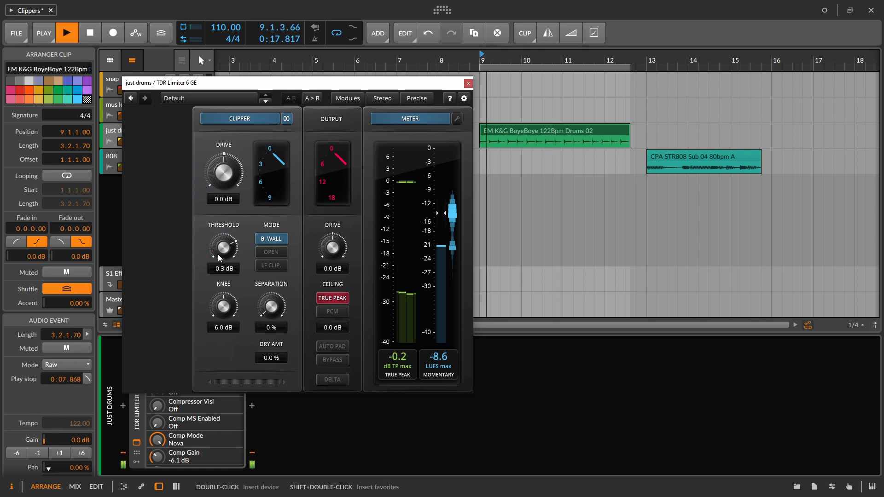
left_click_drag(217, 254, 223, 319)
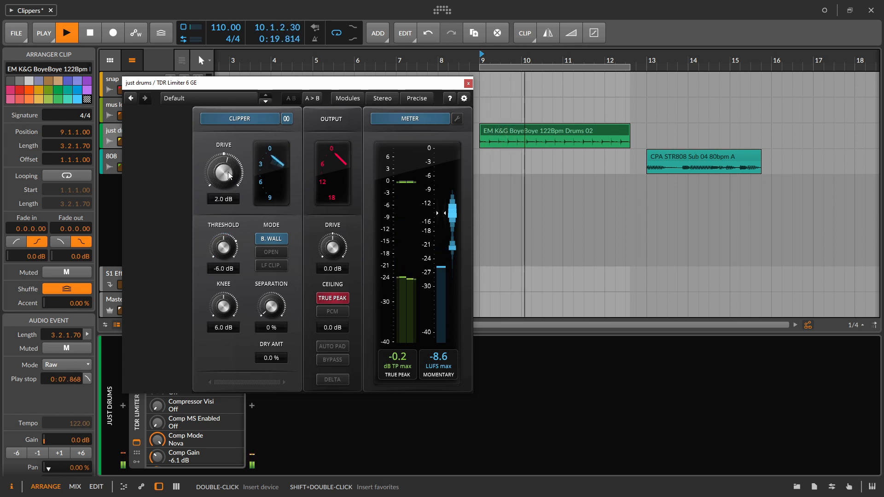
left_click_drag(225, 157, 226, 134)
left_click_drag(272, 307, 269, 214)
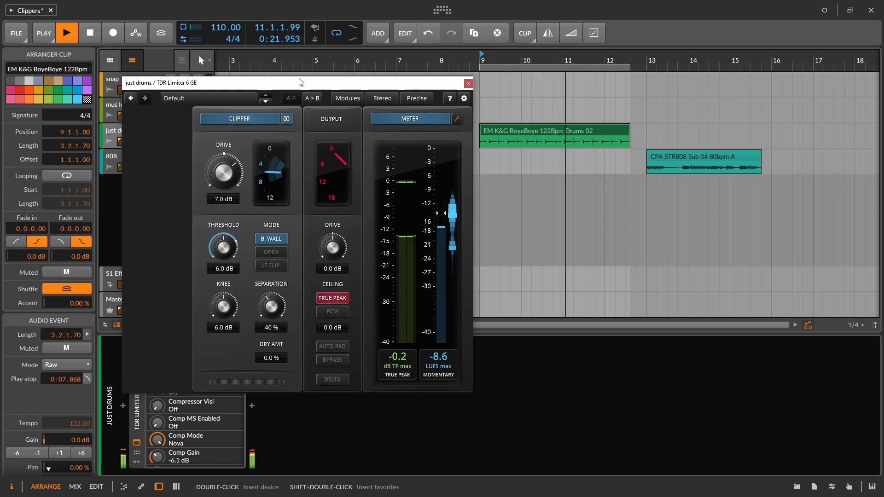
Uncover the track meters and toggle the just drums clipper off and on repeatedly to compare peak levels.
left_click_drag(300, 87, 495, 179)
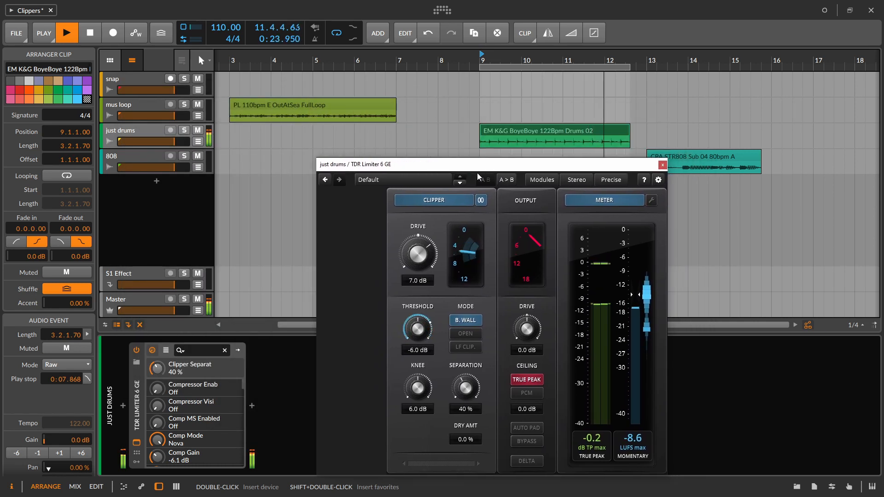
left_click(443, 200)
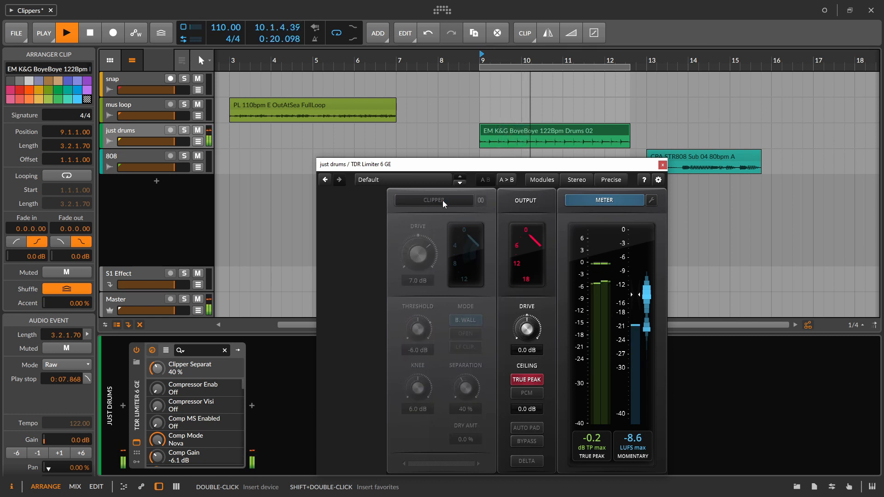
left_click(443, 200)
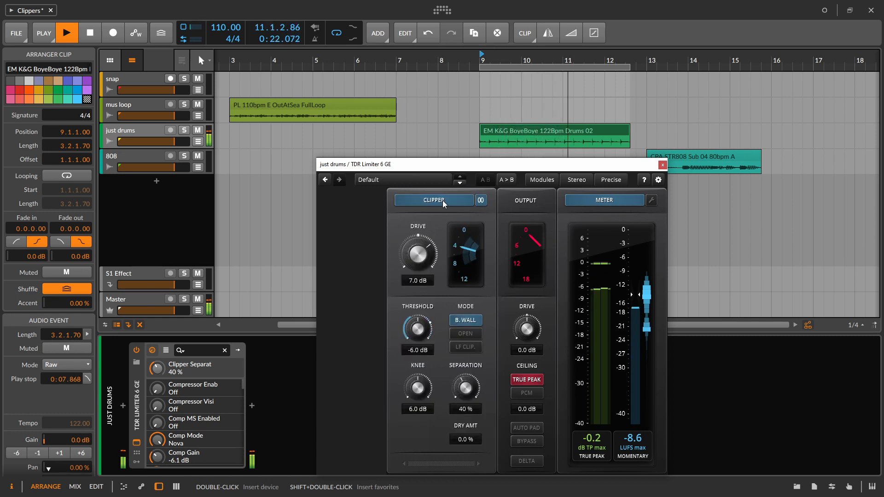
left_click(443, 200)
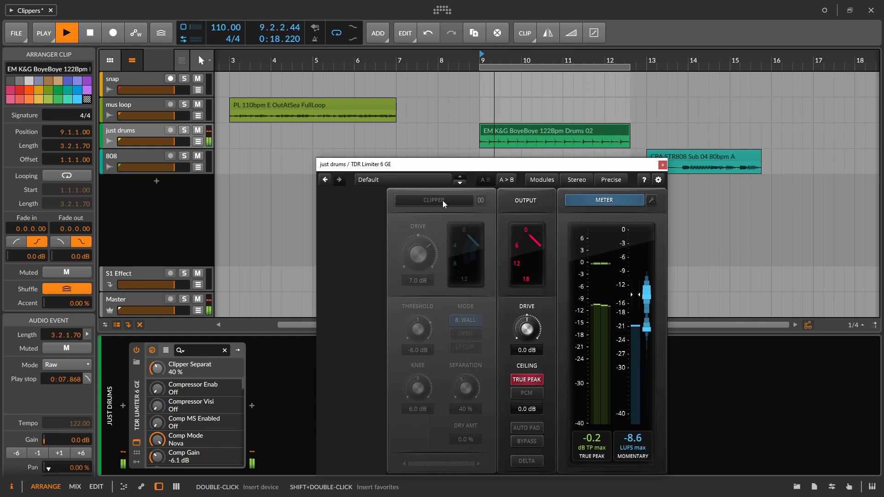
left_click(443, 201)
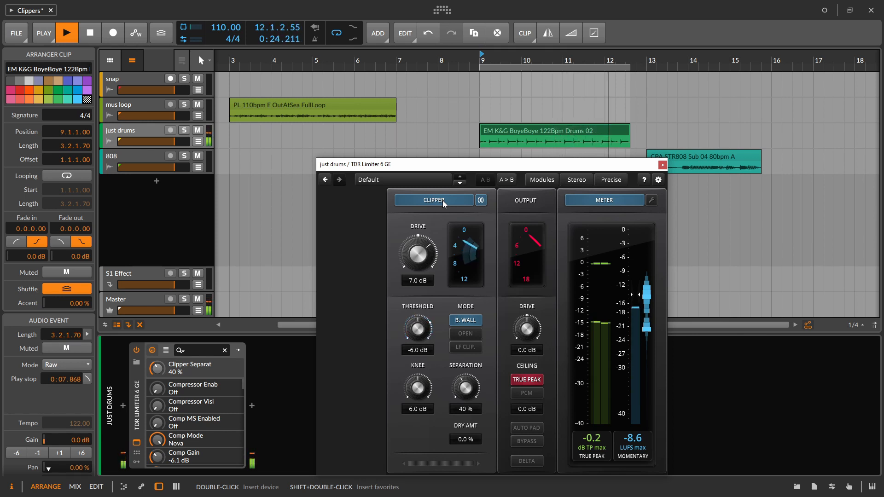
left_click(443, 200)
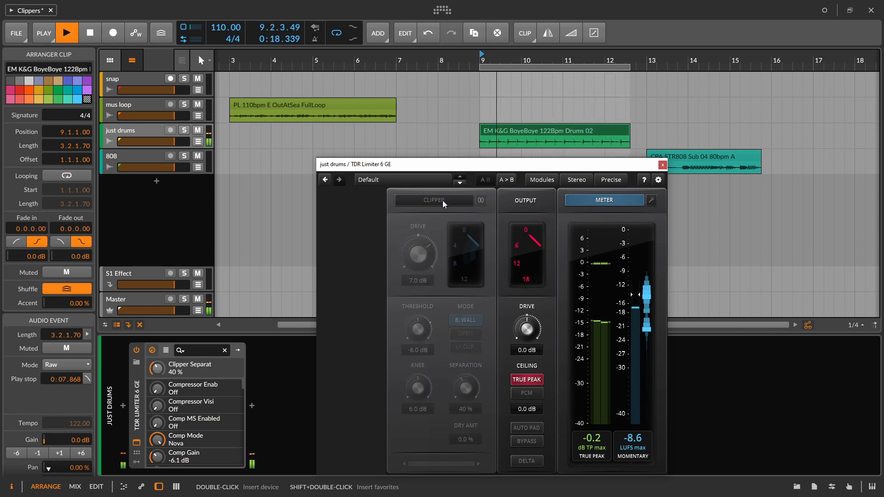
left_click(443, 201)
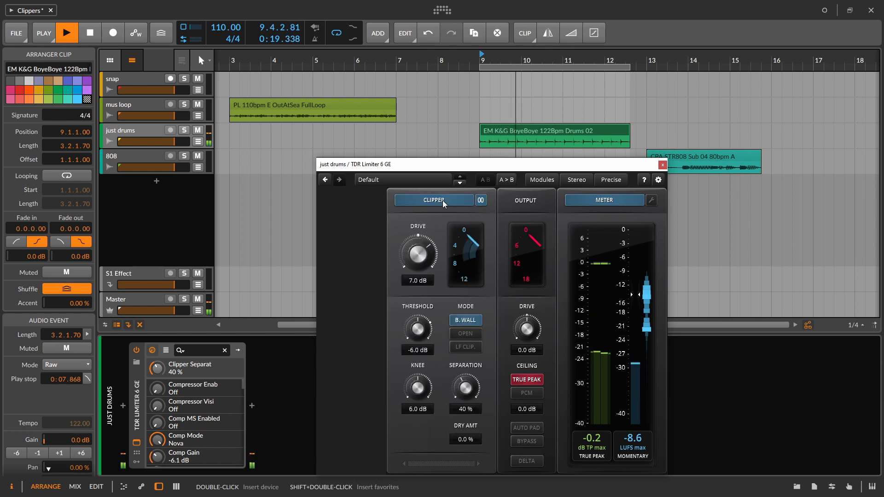
Close the just drums limiter, stop playback and open the TDR Limiter 6 GE on the 808 track.
left_click(663, 165)
key("space")
left_click(137, 389)
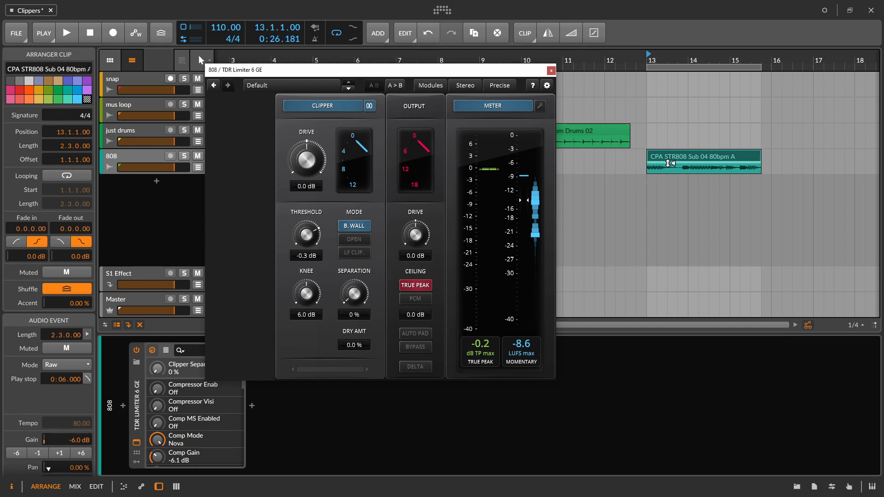
Listen to the 808 loop with the clipper active, and play it again with the clipper module switched off.
key("space")
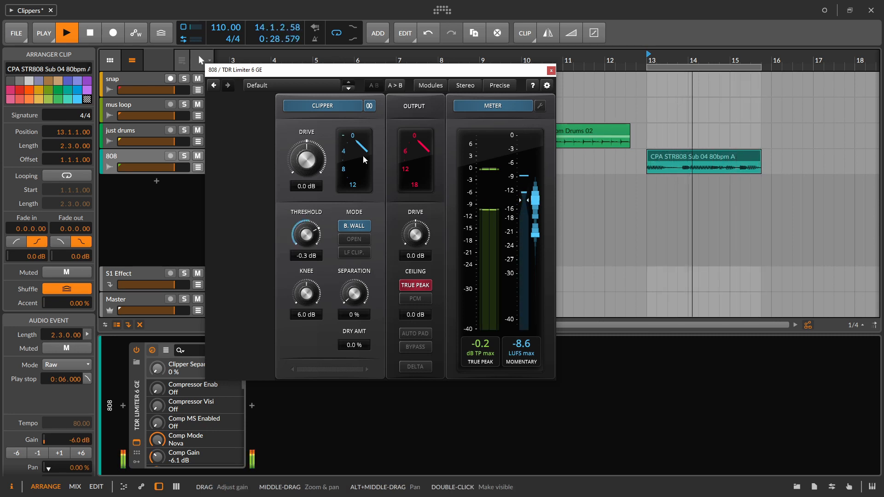
key("space")
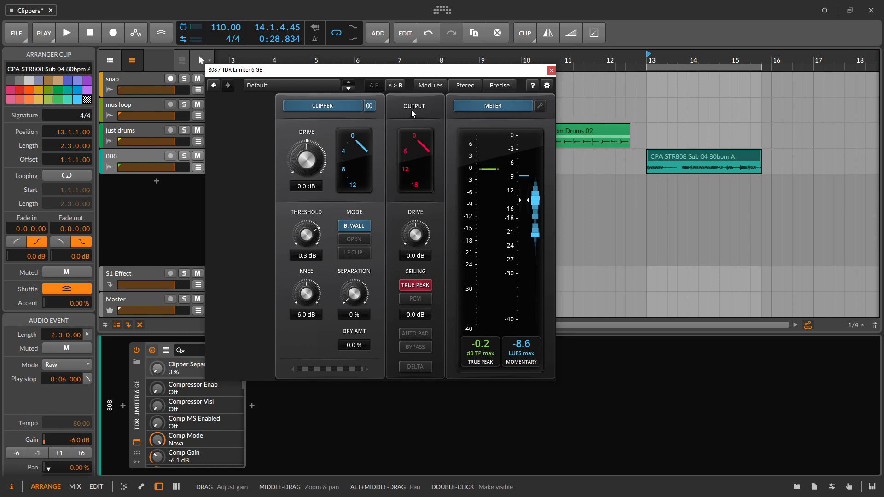
left_click(353, 109)
key("space")
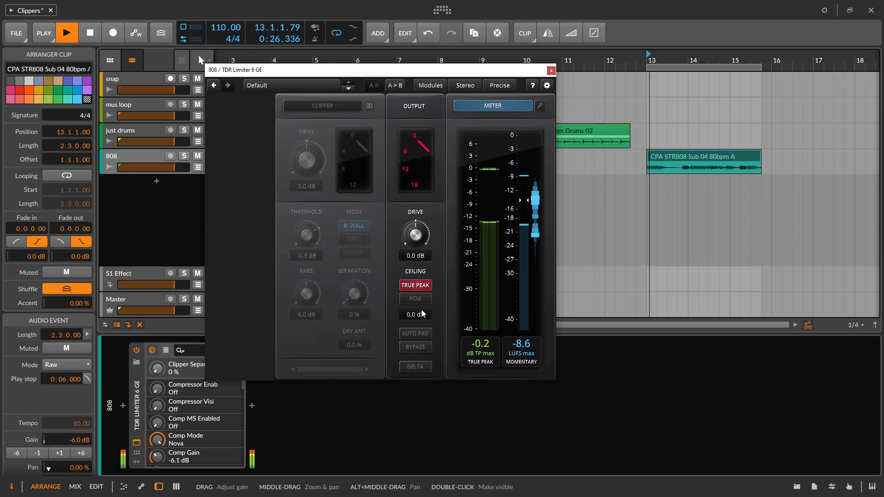
Set the 808 limiter's output ceiling to -6.0 dB and output drive to 8.0 dB during playback, and stop the loop.
double_click(418, 315)
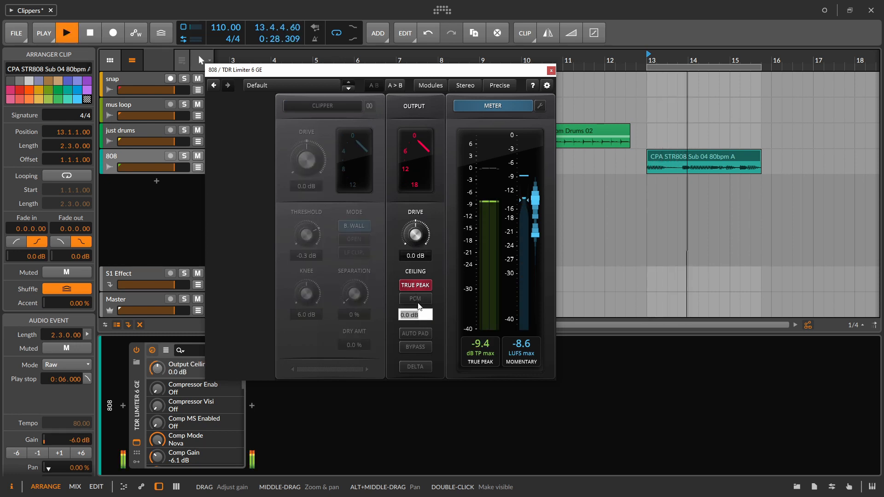
type("-2")
key("Return")
left_click_drag(420, 352, 418, 443)
left_click(415, 236)
left_click_drag(415, 235, 419, 184)
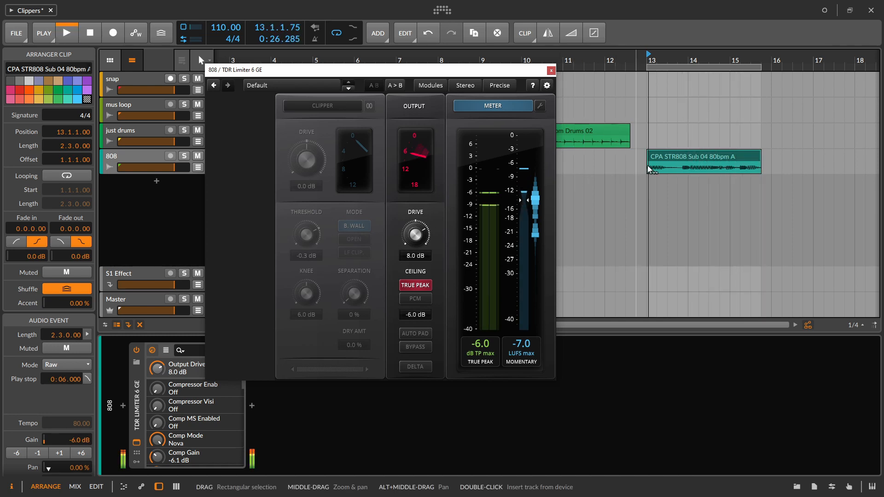
left_click(677, 158)
key("space")
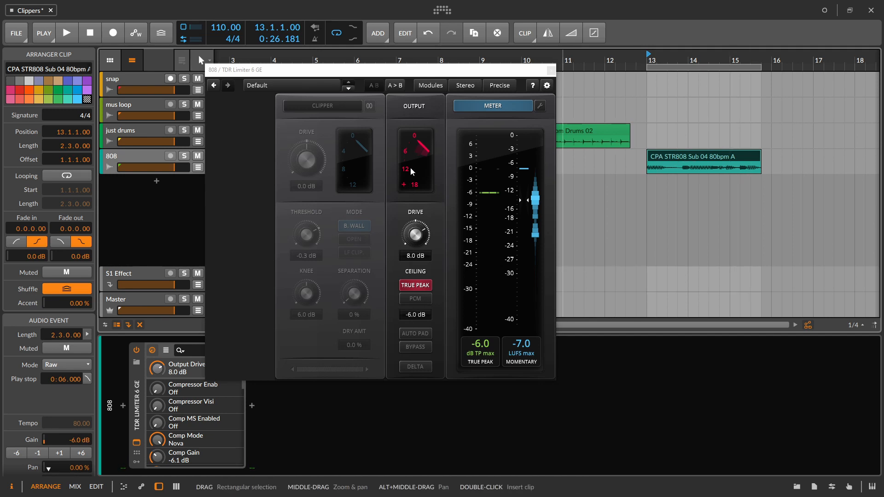
Reset the output drive and ceiling to 0.0 dB, re-enable the clipper and play the 808 loop with its clip uncovered.
double_click(416, 240)
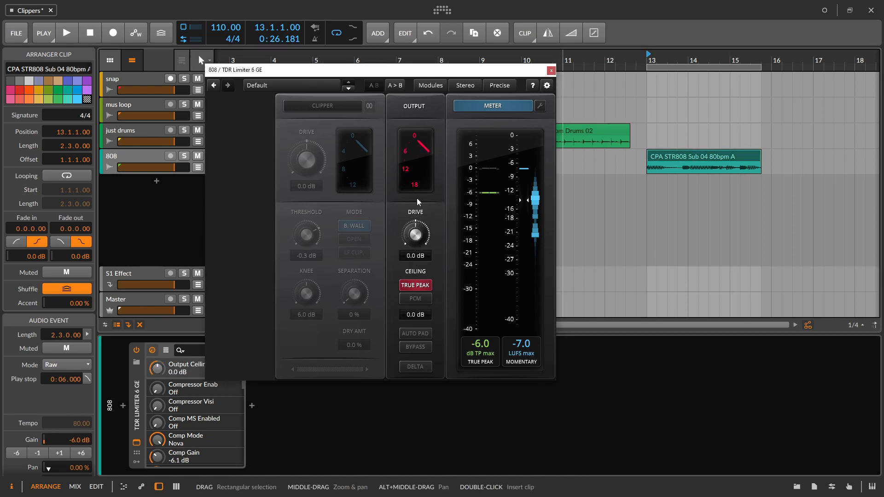
left_click(335, 102)
left_click_drag(406, 73, 448, 80)
key("space")
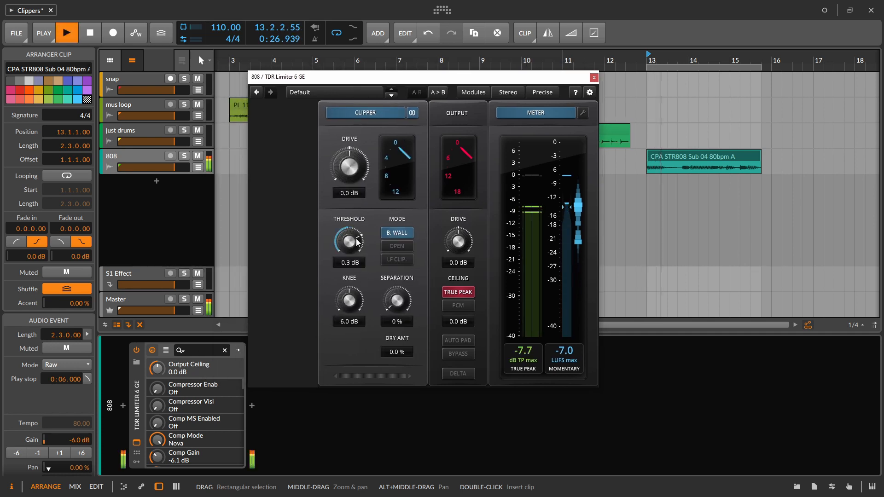
Set the 808 clipper to a -6.0 dB threshold, 7.0 dB drive and 0.0 dB knee during playback.
left_click_drag(349, 241, 347, 297)
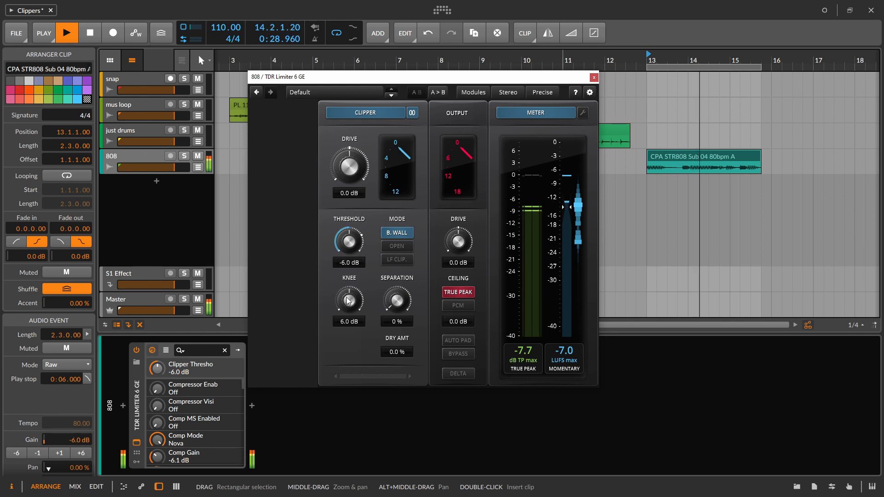
left_click_drag(349, 165, 355, 116)
left_click_drag(348, 297, 326, 415)
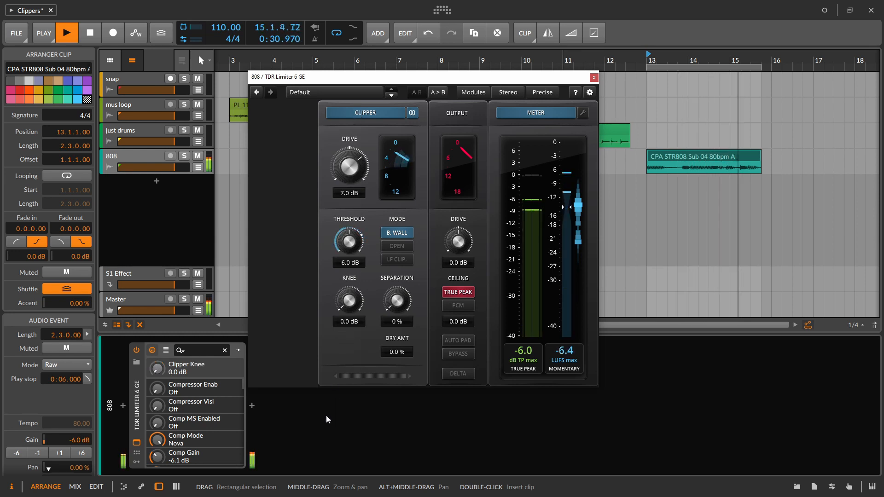
left_click_drag(333, 383, 332, 443)
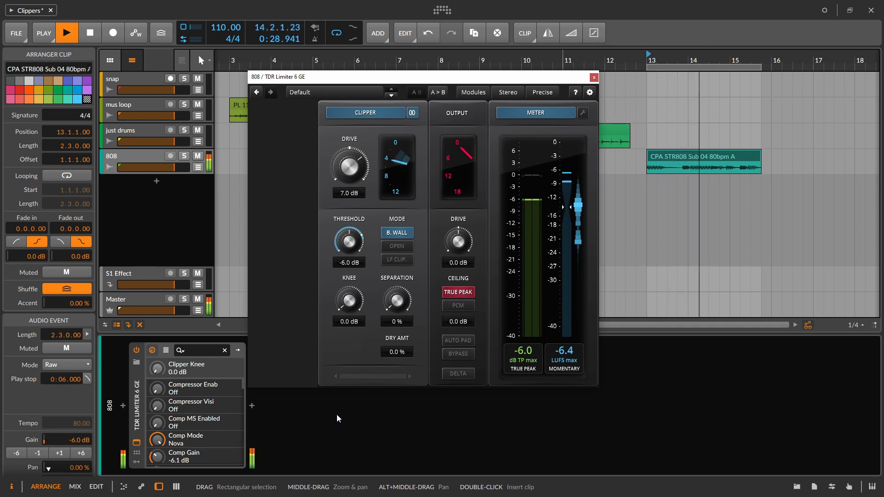
Adjust the 808 clipper to an 11.0 dB knee, 20 % separation and 9.0 dB drive.
left_click_drag(344, 384, 384, 212)
left_click_drag(397, 300, 407, 240)
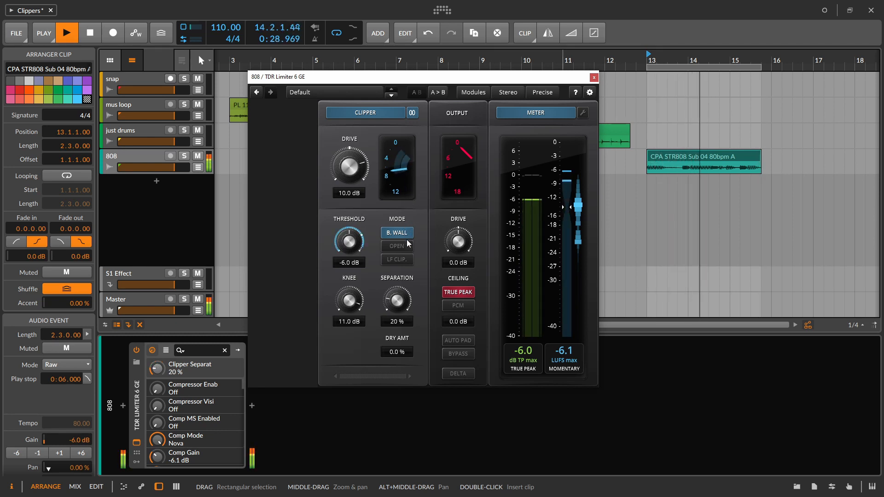
left_click_drag(352, 164, 353, 170)
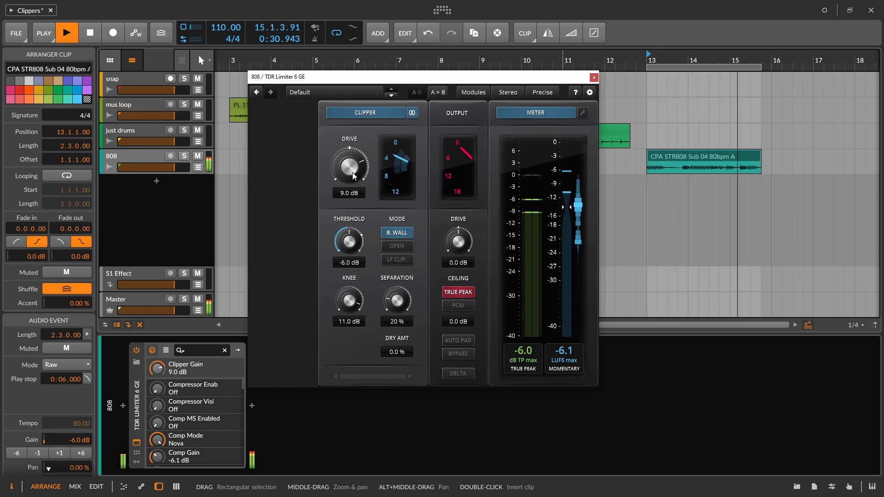
Try the clipper's Open mode with a 9.0 dB knee and 25 % separation, and show the 808 track's peak meter.
left_click(396, 246)
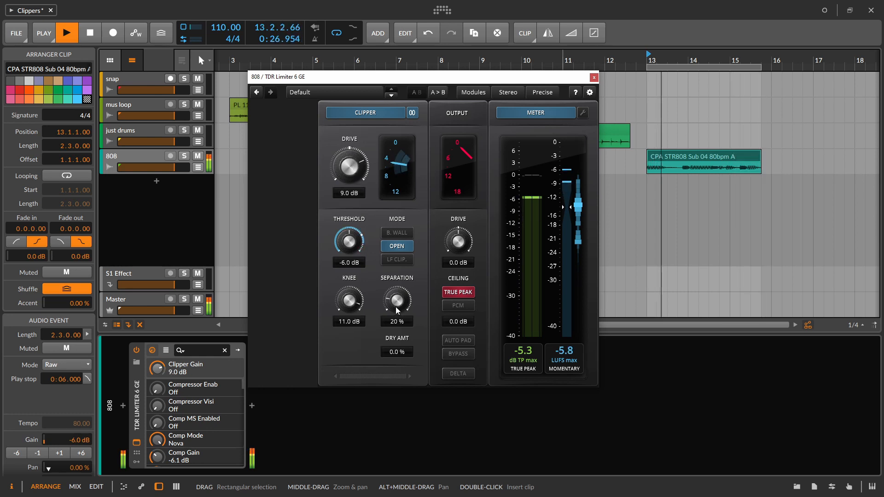
left_click_drag(395, 303, 409, 271)
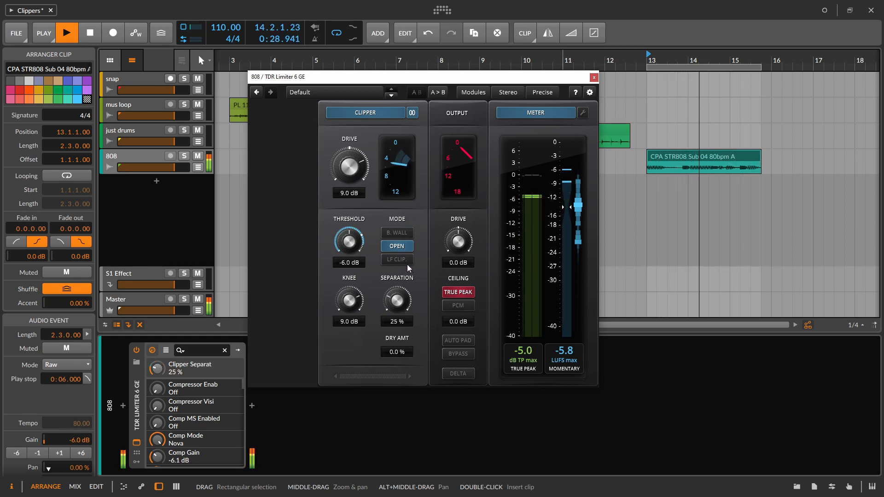
left_click(126, 151)
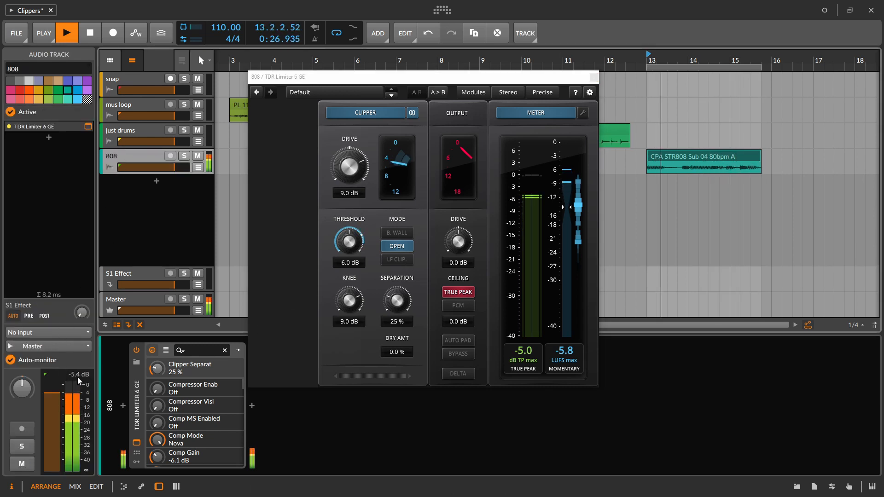
Switch the 808 clipper to LF Clip mode and lower the output drive to -5.0 dB, resetting the track's peak reading.
left_click(402, 260)
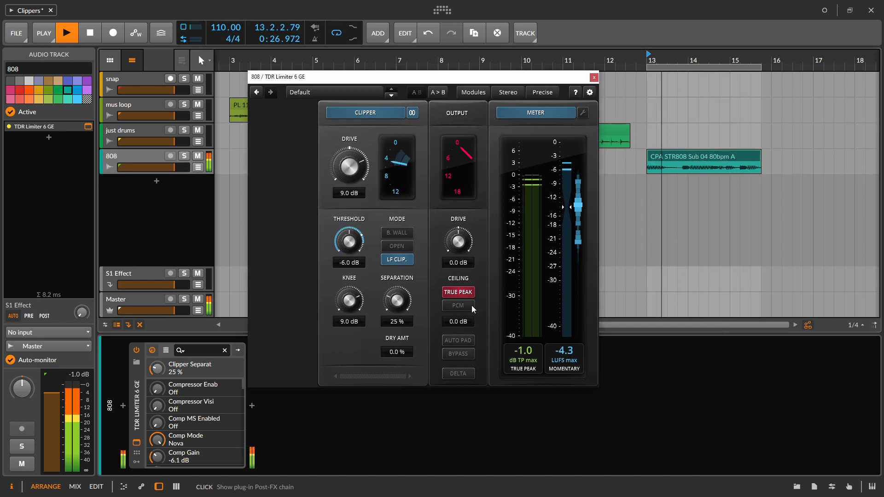
left_click_drag(464, 247, 465, 266)
left_click(81, 368)
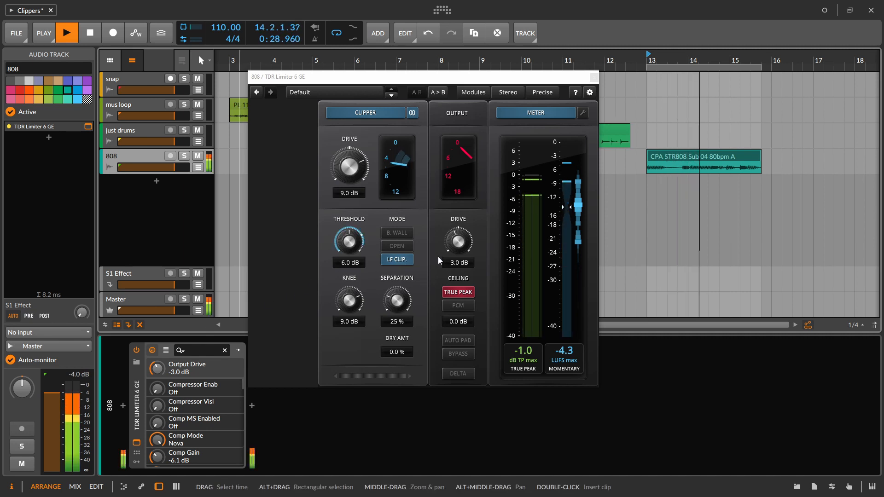
left_click_drag(454, 247, 455, 262)
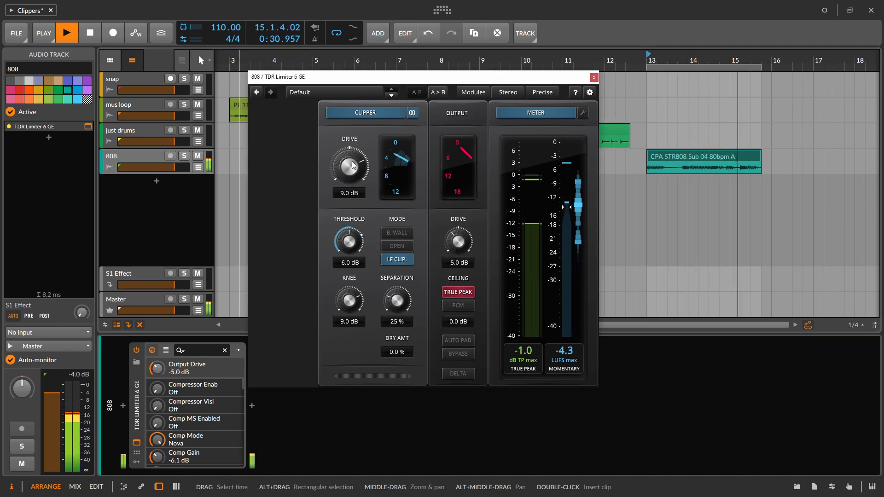
Set the 808 clipper to 10.0 dB drive, 8.0 dB knee and 35 % separation.
mouse_move(349, 154)
left_mouse_down()
mouse_move(346, 132)
mouse_move(349, 148)
left_mouse_up()
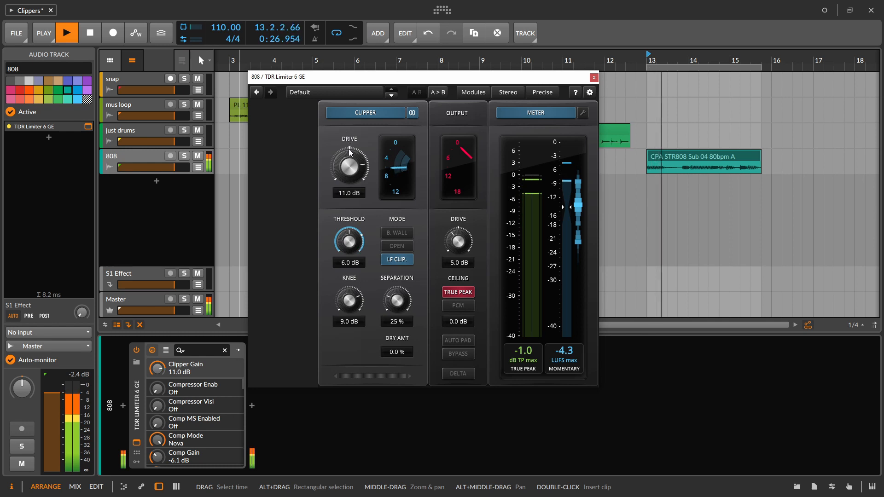
left_click_drag(343, 301, 360, 322)
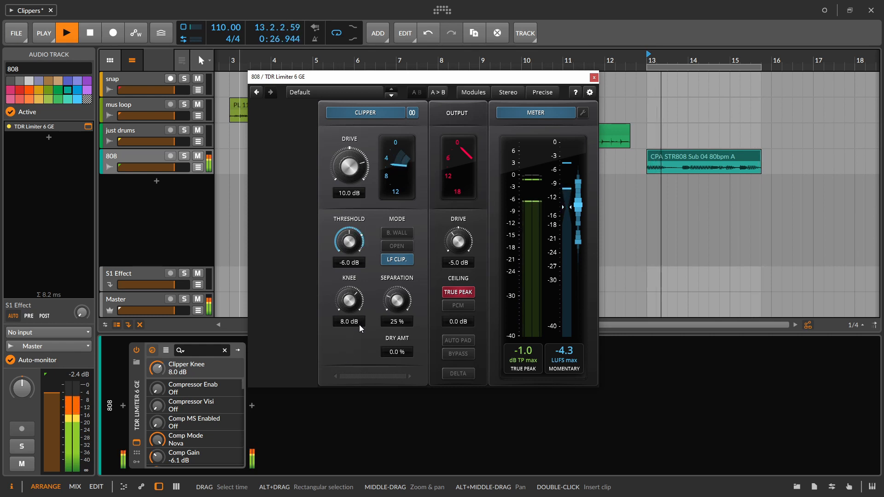
left_click_drag(418, 292, 412, 184)
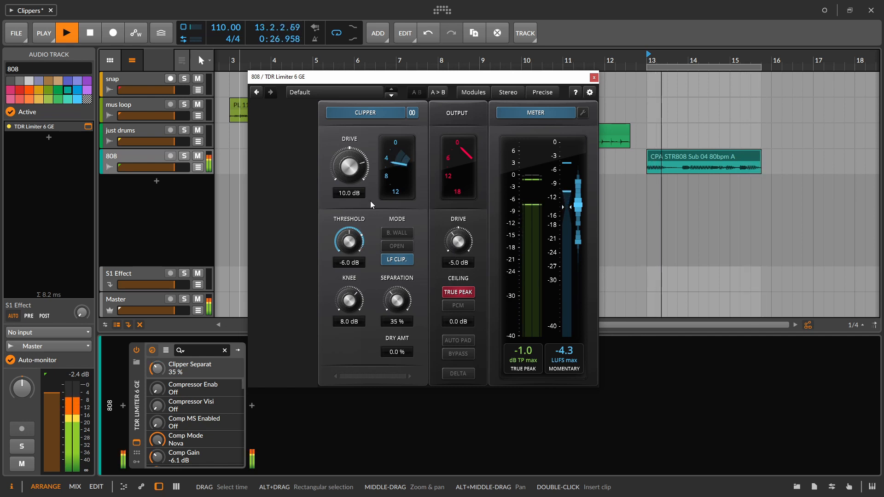
Raise the clipper drive to 12.0 dB, reset the 808 track's peak reading and lower the output drive to -6.0 dB.
scroll(359, 173, "up", 1)
scroll(359, 174, "up", 1)
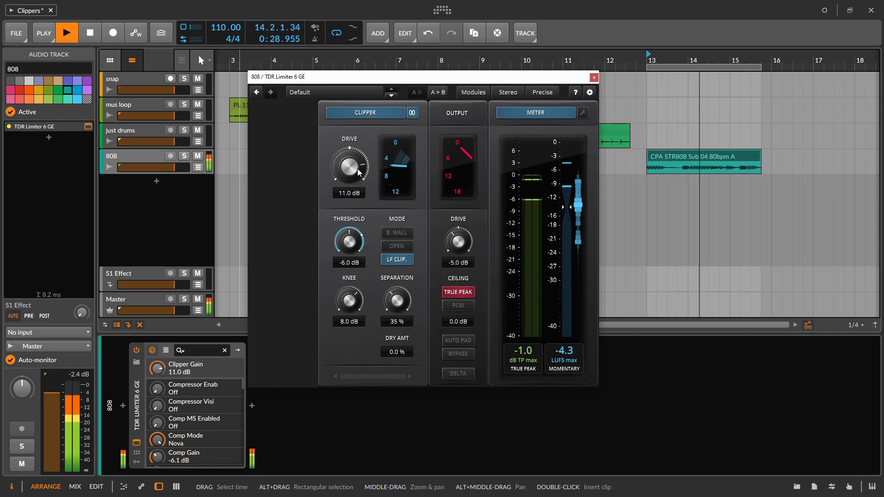
left_click(79, 376)
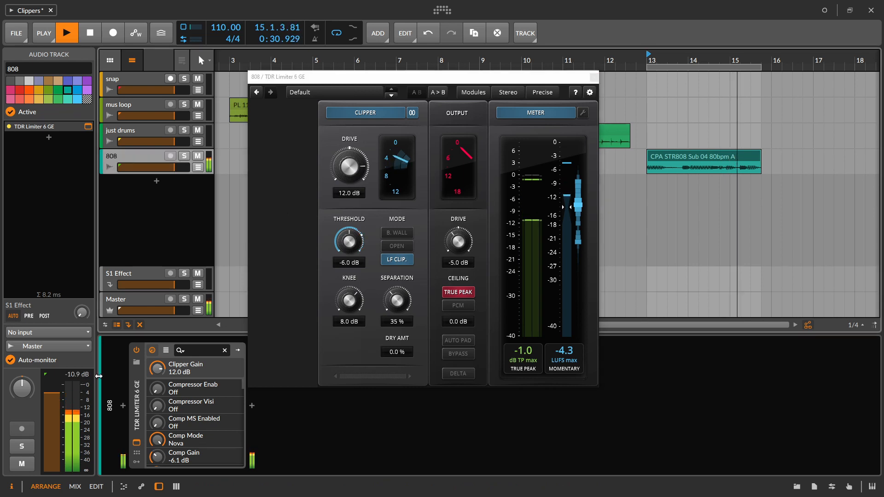
scroll(457, 265, "down", 1)
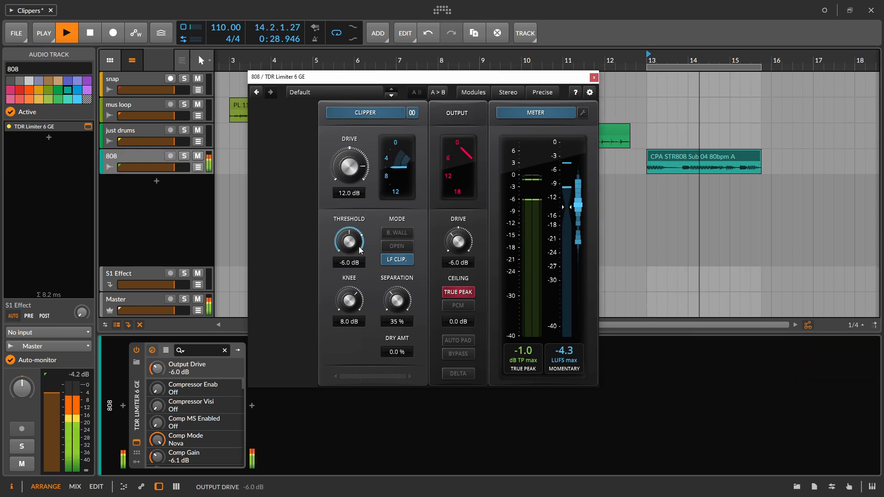
Compare the 808 loop with the limiter device off and on, stop playback and close the plug-in window.
left_click(136, 351)
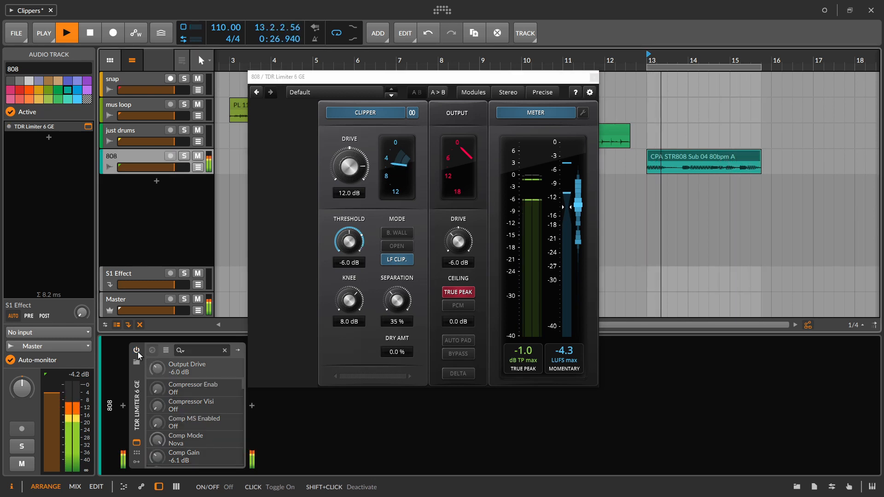
left_click(137, 351)
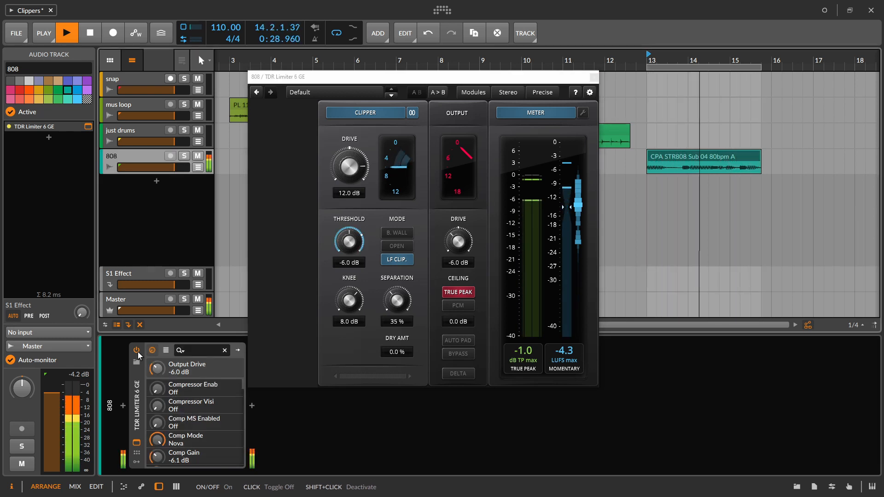
key("space")
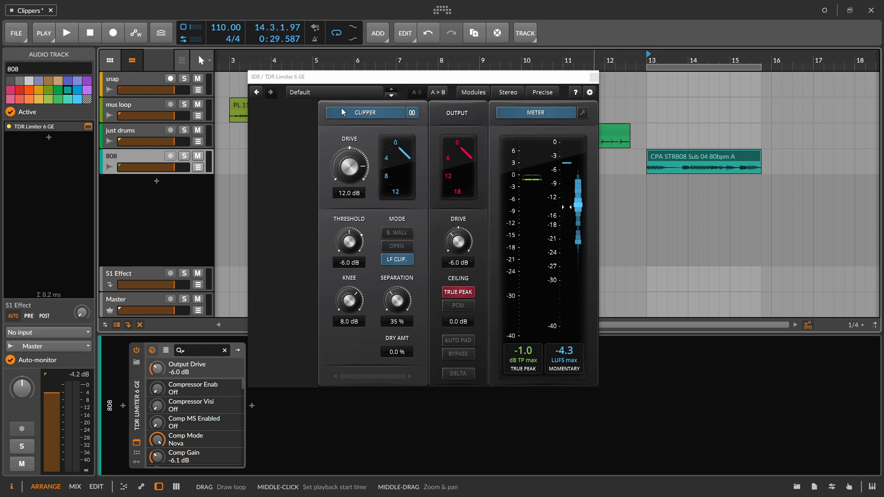
left_click(594, 78)
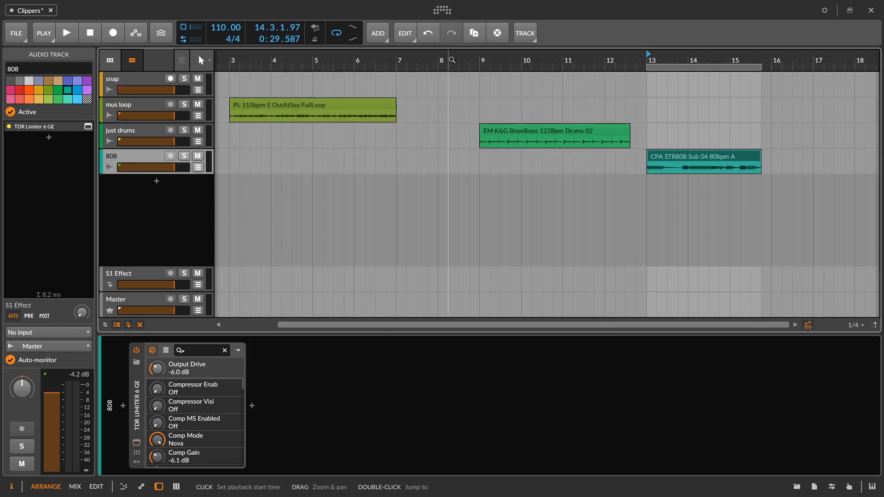